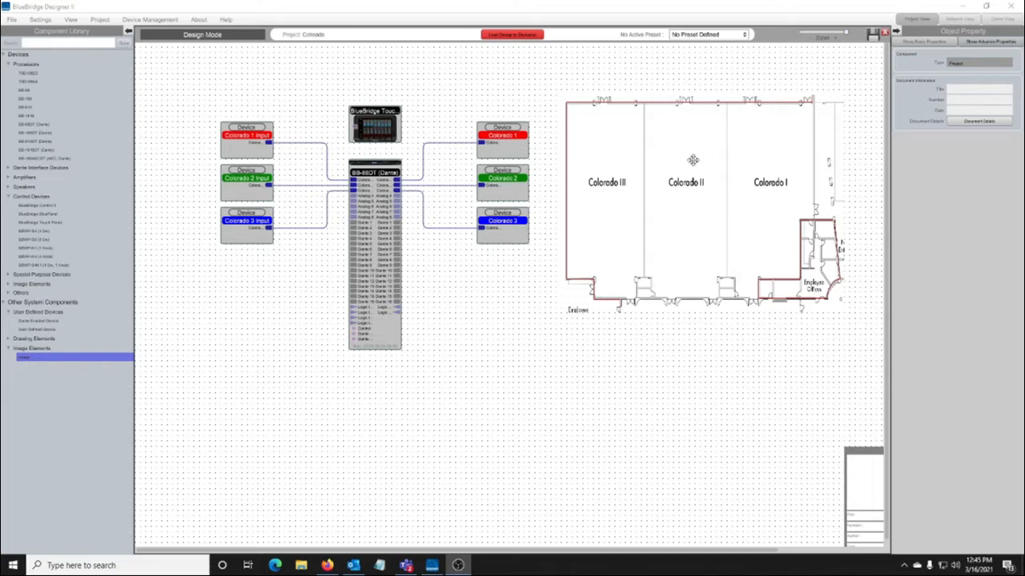
Examine the Colorado floor plan and the Colorado 1, 2 and 3 input and output devices in the project design
left_click(718, 189)
left_click(645, 380)
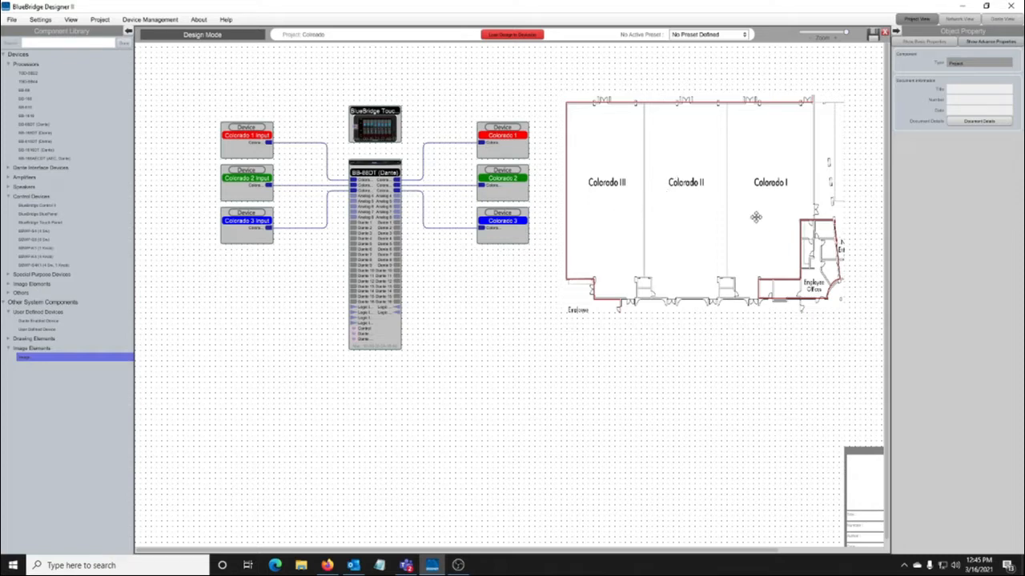
left_click(247, 142)
left_click(247, 188)
left_click(241, 251)
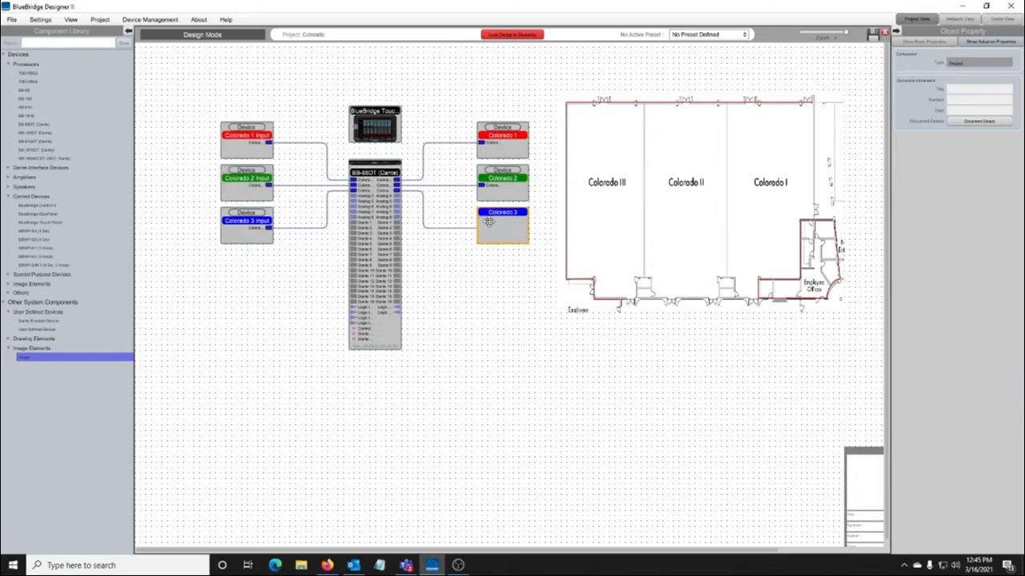
left_click(498, 189)
left_click(503, 149)
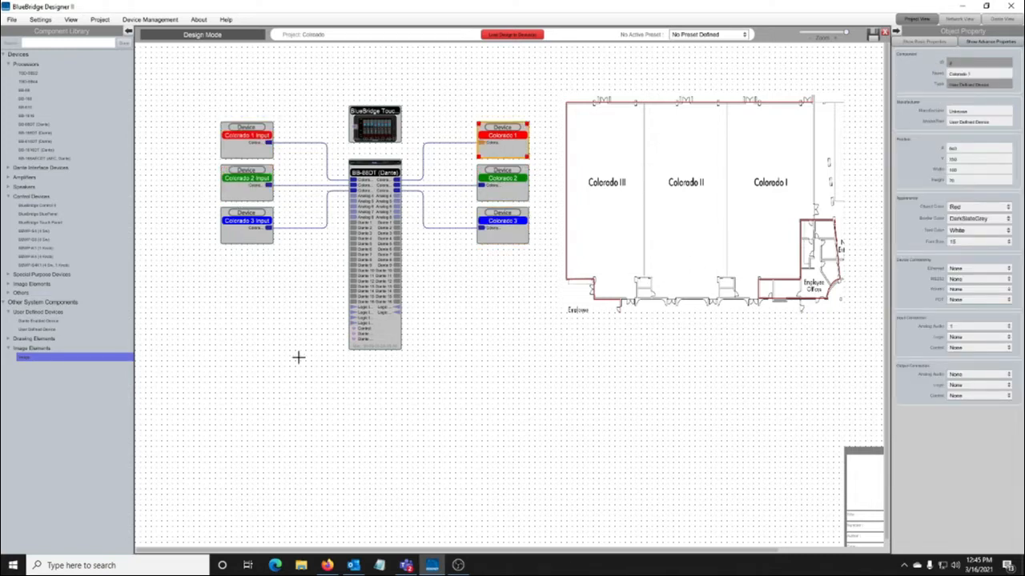
Open the BB-88DT (Dante) schematic and inspect its simulated room inputs, including the Room 1 Input's level and frequency controls
double_click(383, 251)
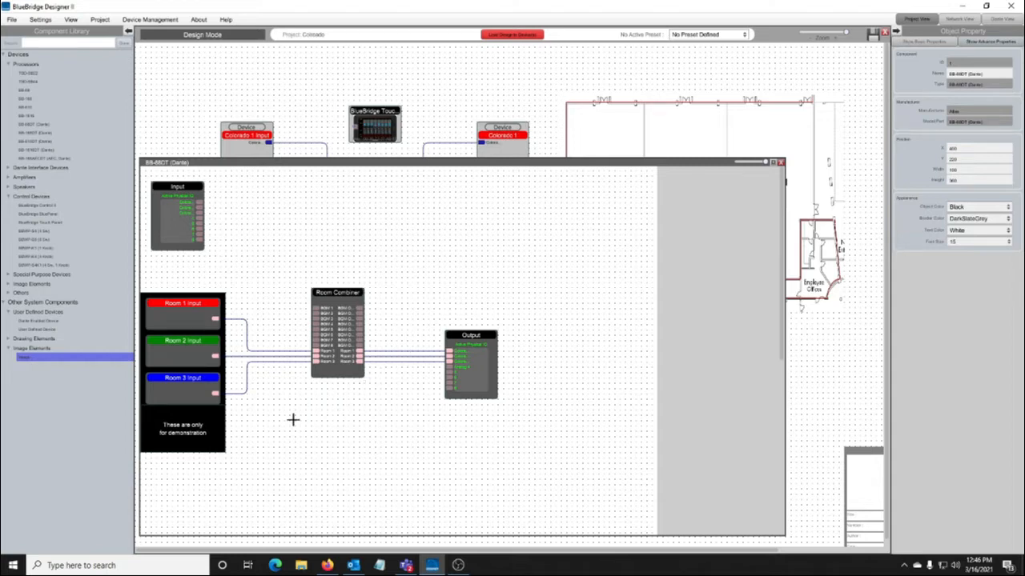
left_click(185, 393)
left_click(176, 356)
left_click(178, 325)
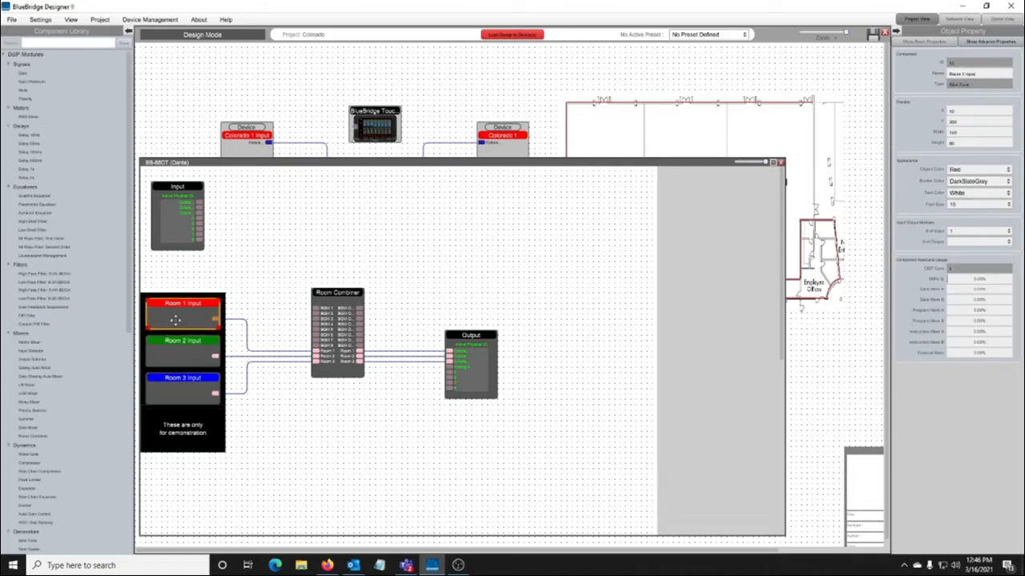
double_click(179, 320)
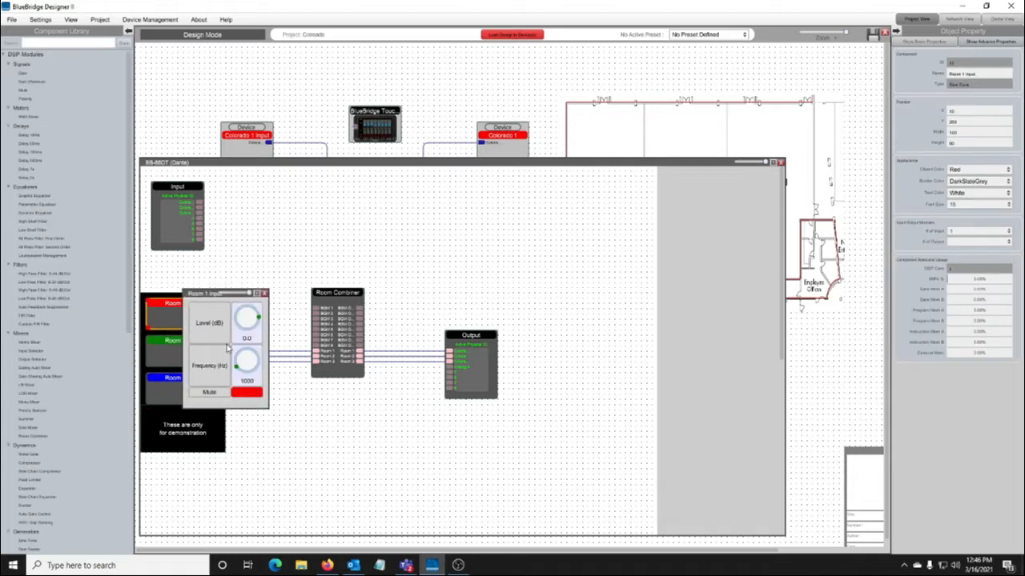
left_click(264, 295)
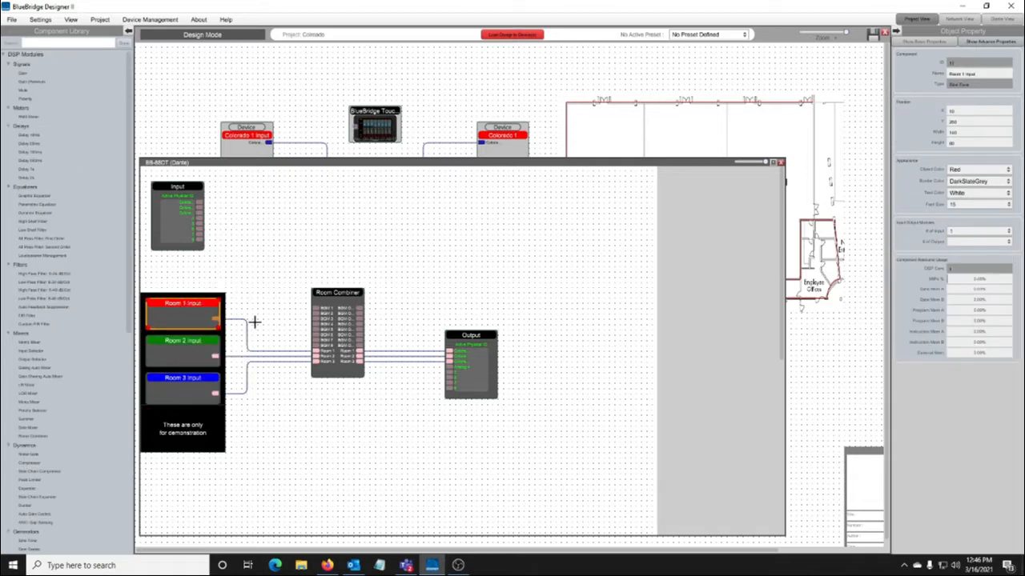
Add a second Room Combiner above the existing one in the schematic and delete it again
left_click(336, 334)
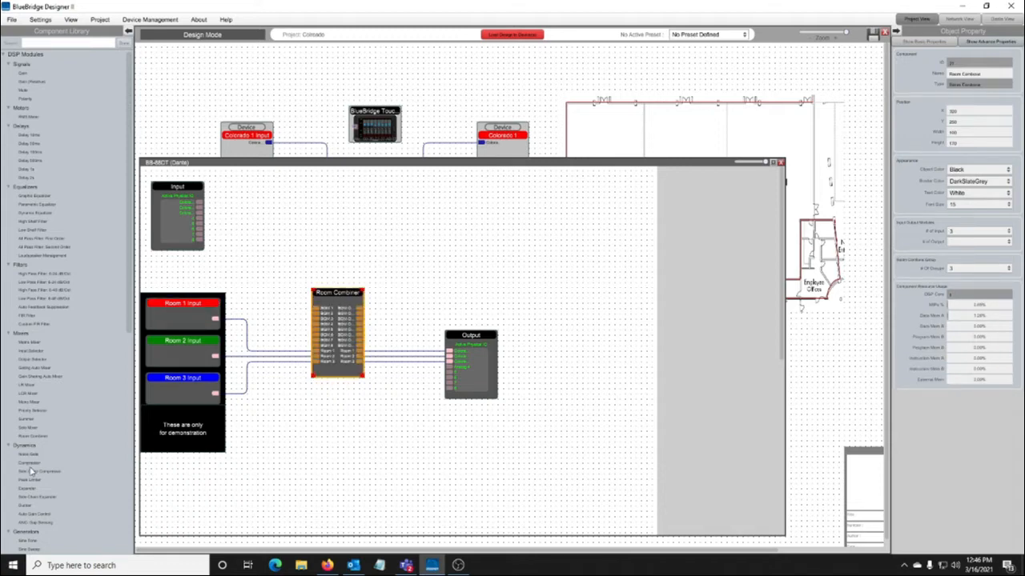
left_click_drag(25, 430, 336, 212)
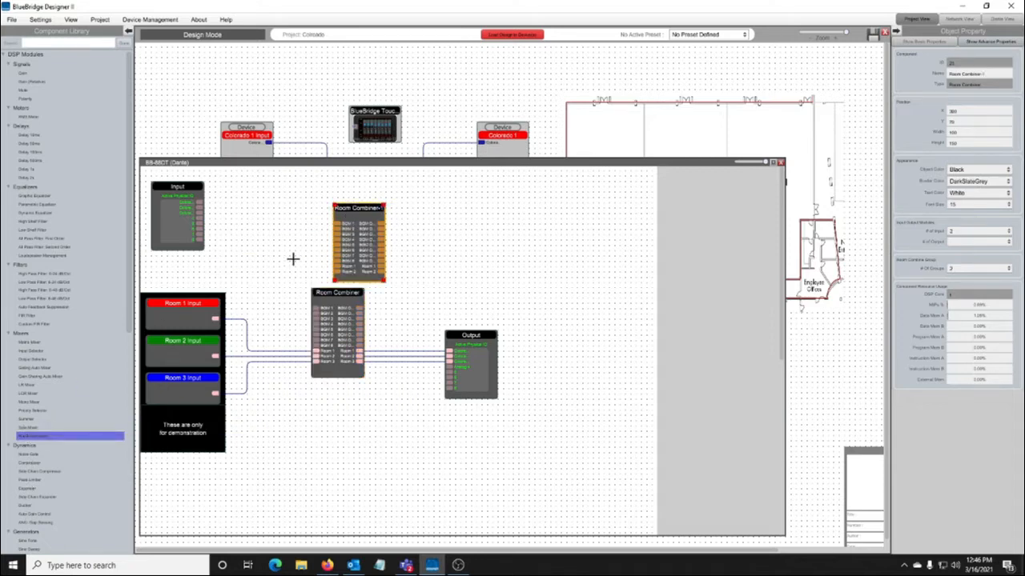
key("Delete")
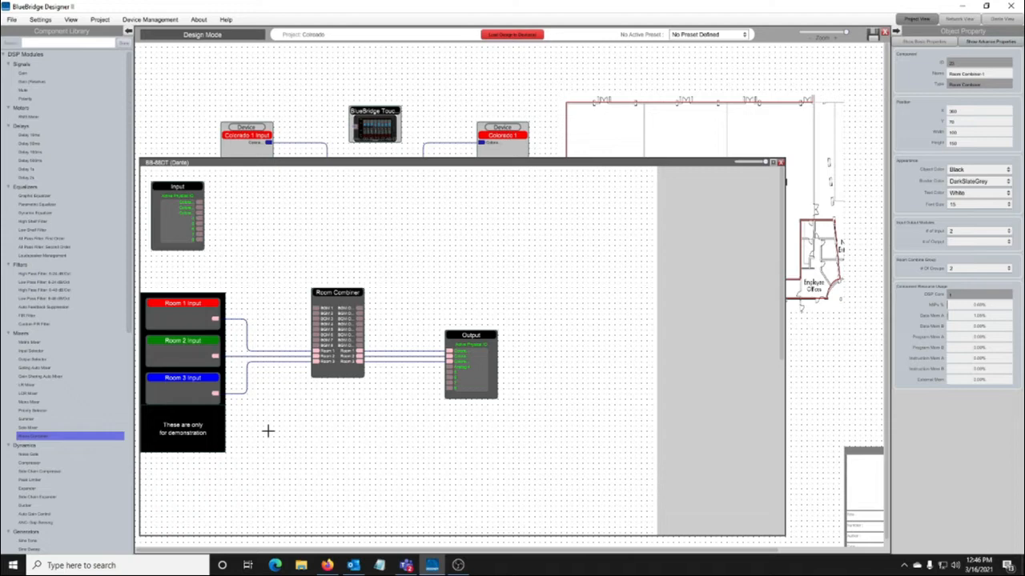
Examine the existing Room Combiner's number-of-groups choices and its control window with the room grouping matrix
left_click(336, 330)
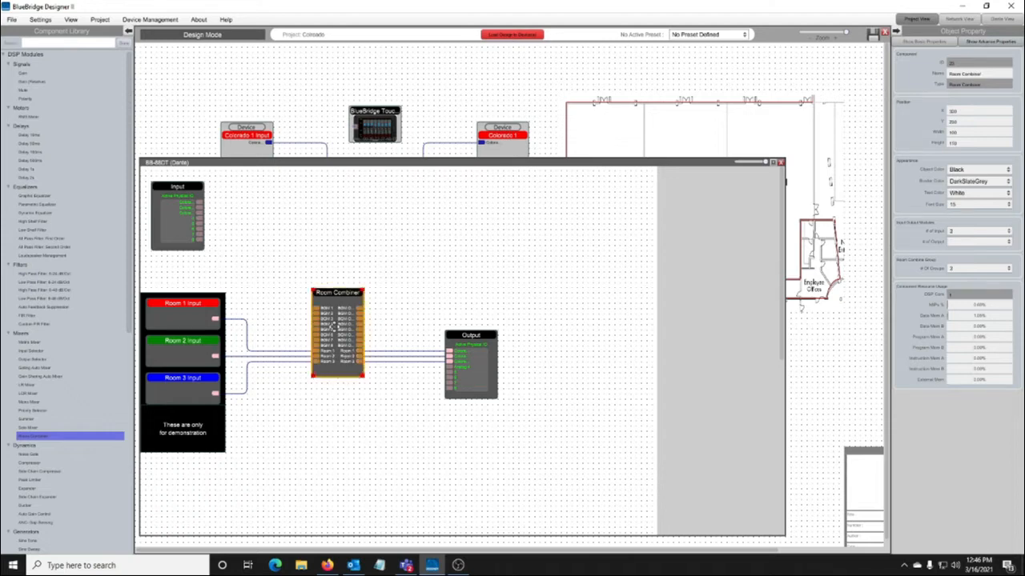
left_click(971, 270)
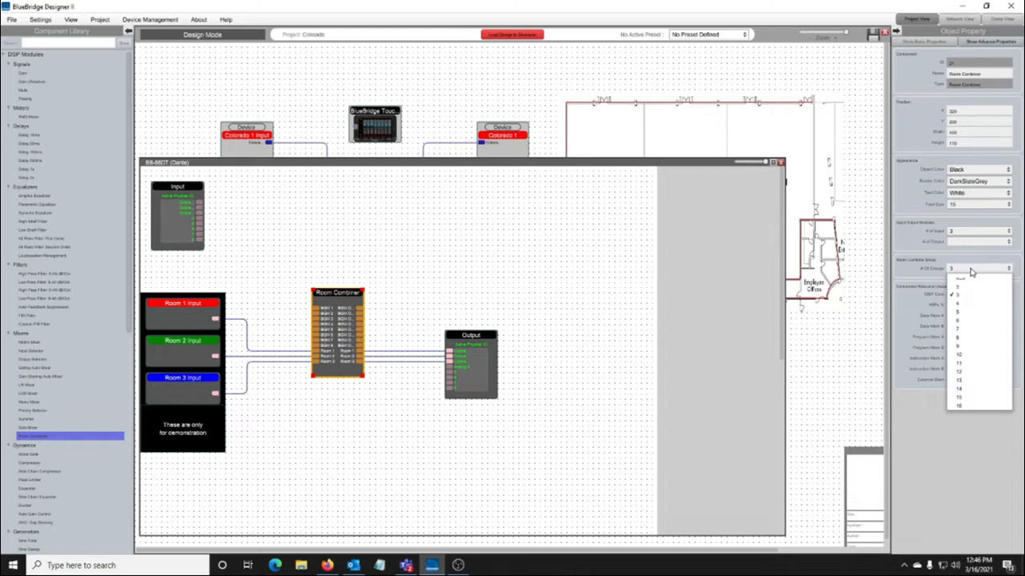
left_click(536, 458)
double_click(344, 356)
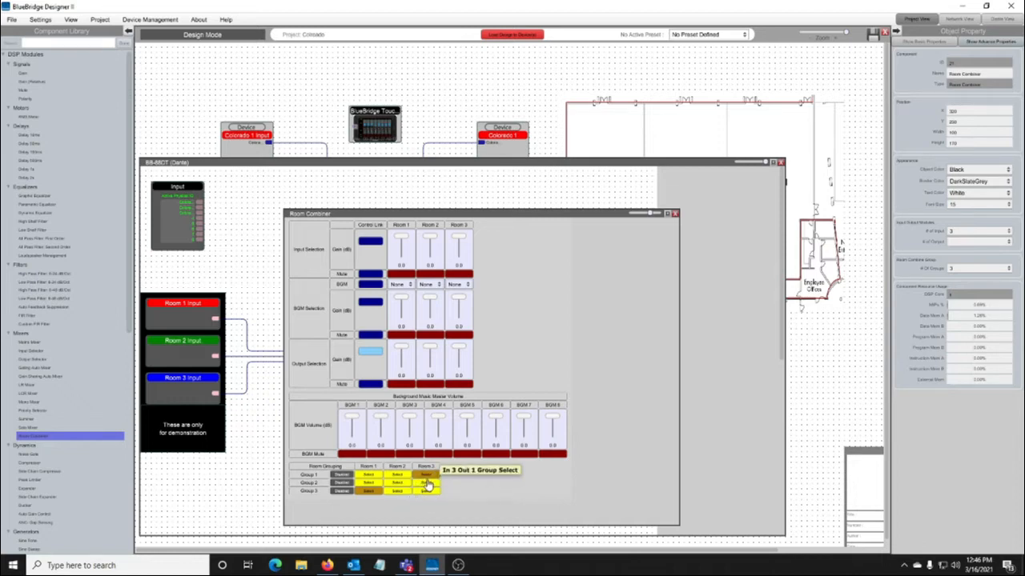
left_click(692, 83)
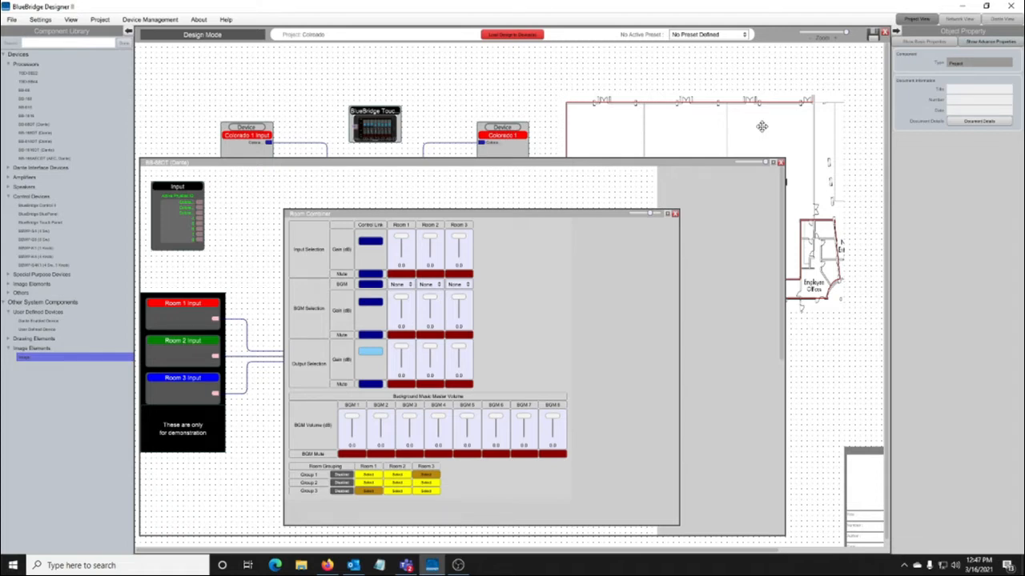
left_click(675, 214)
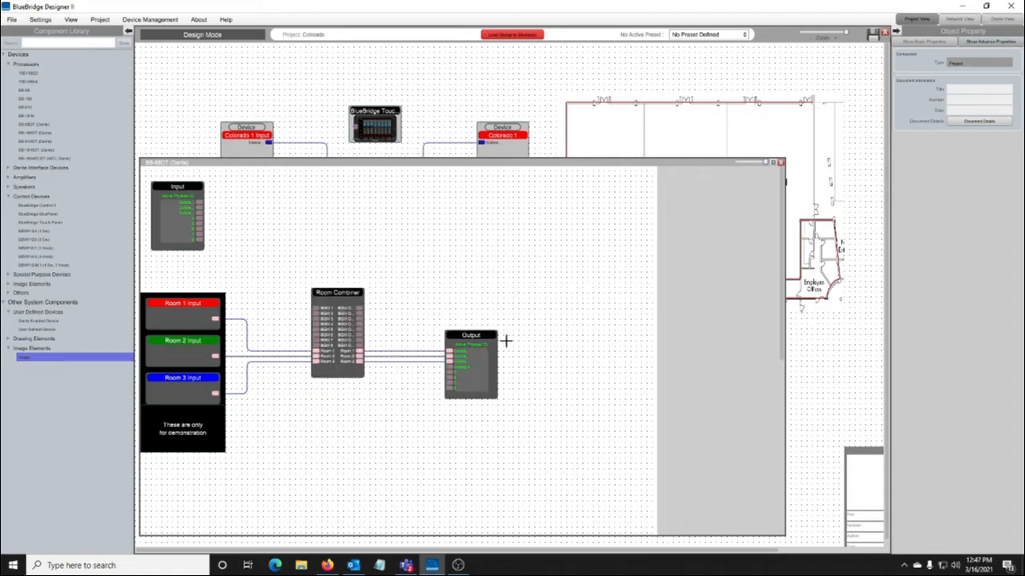
left_click(356, 348)
left_click(960, 271)
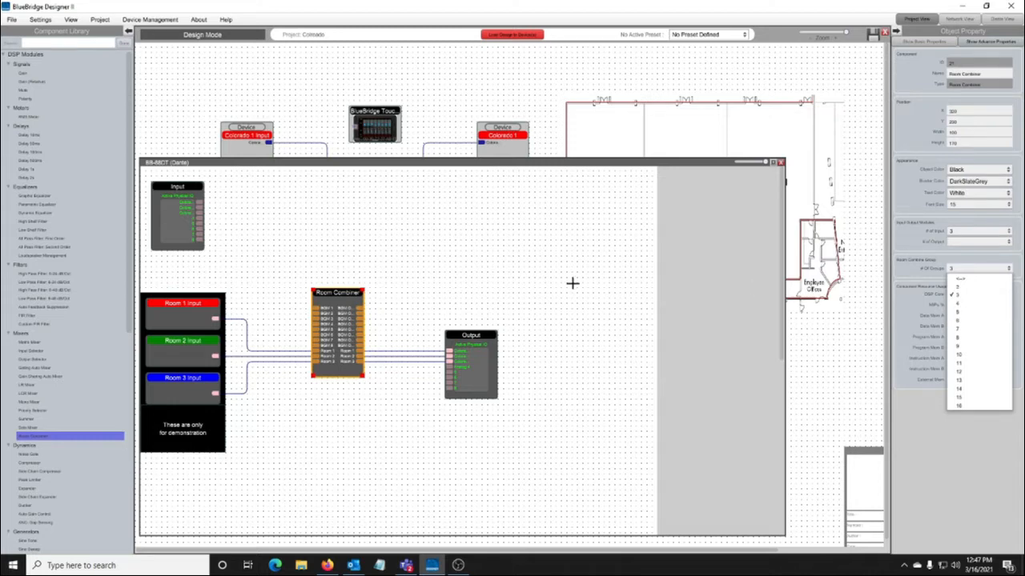
left_click(420, 245)
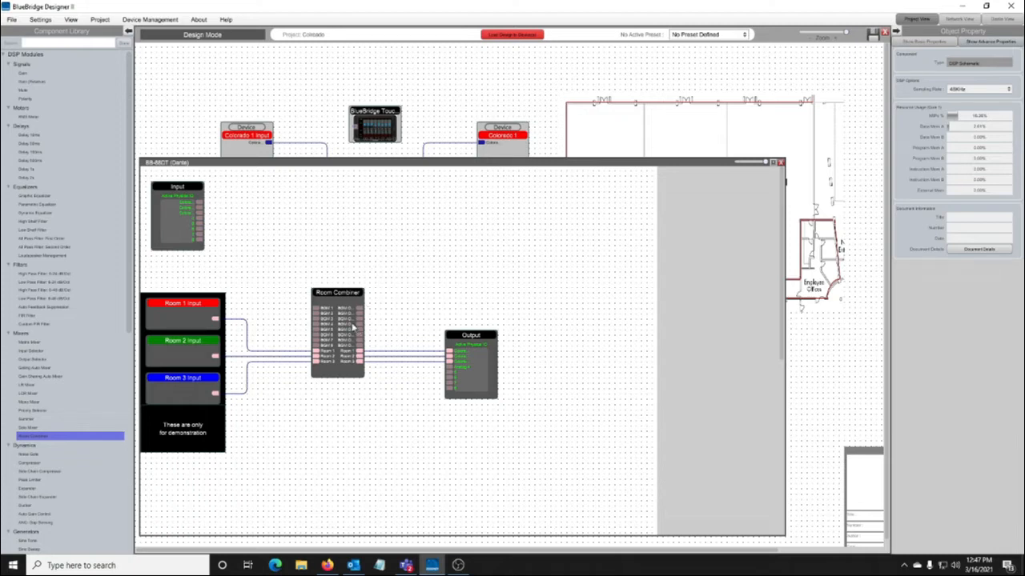
Open the BlueBridge Touch Panel and shrink its window to fit the page canvas
double_click(379, 134)
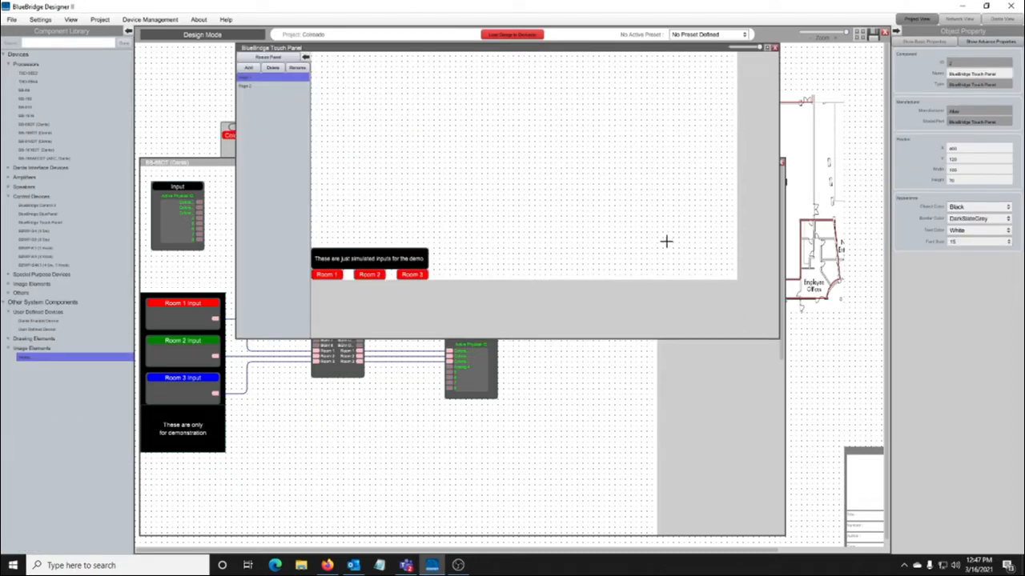
left_click_drag(711, 339, 696, 284)
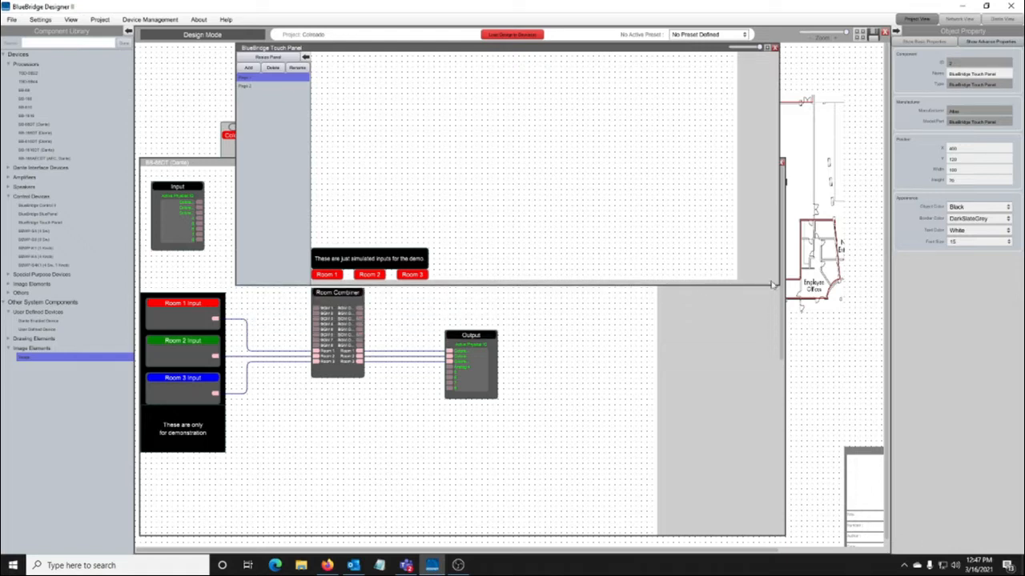
left_click_drag(772, 284, 738, 284)
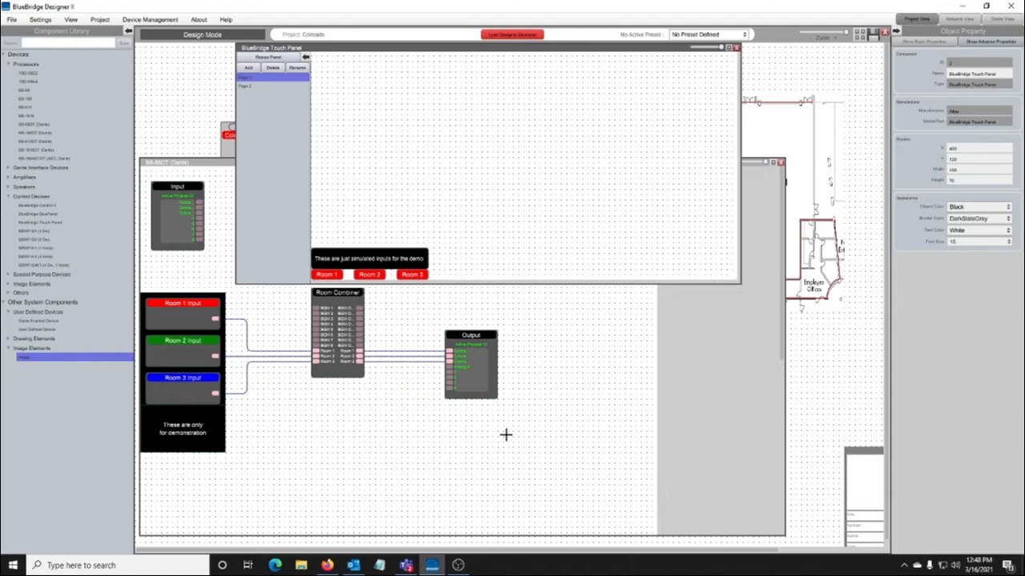
left_click_drag(449, 247, 294, 282)
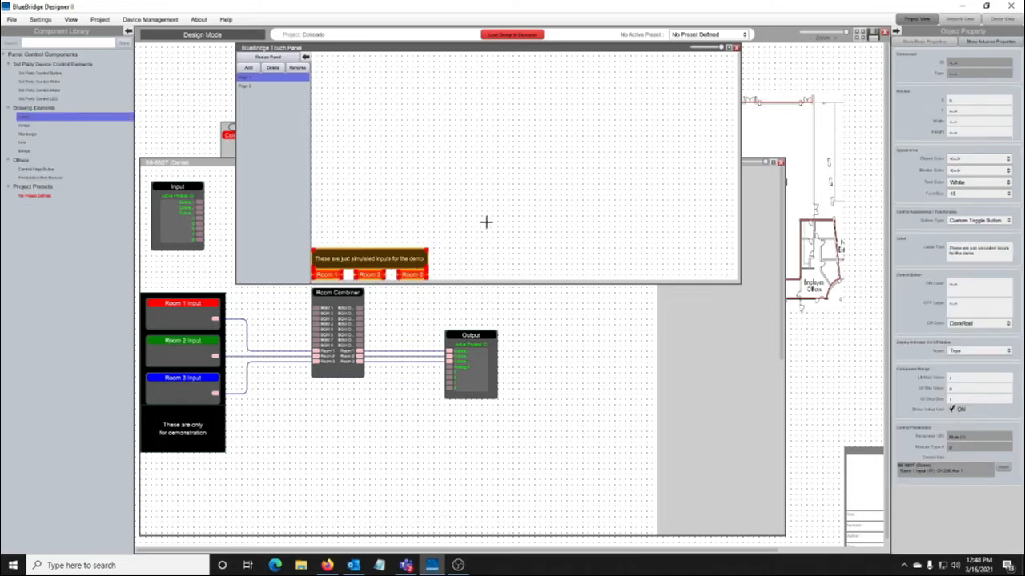
left_click(460, 250)
left_click(361, 260)
left_click(519, 233)
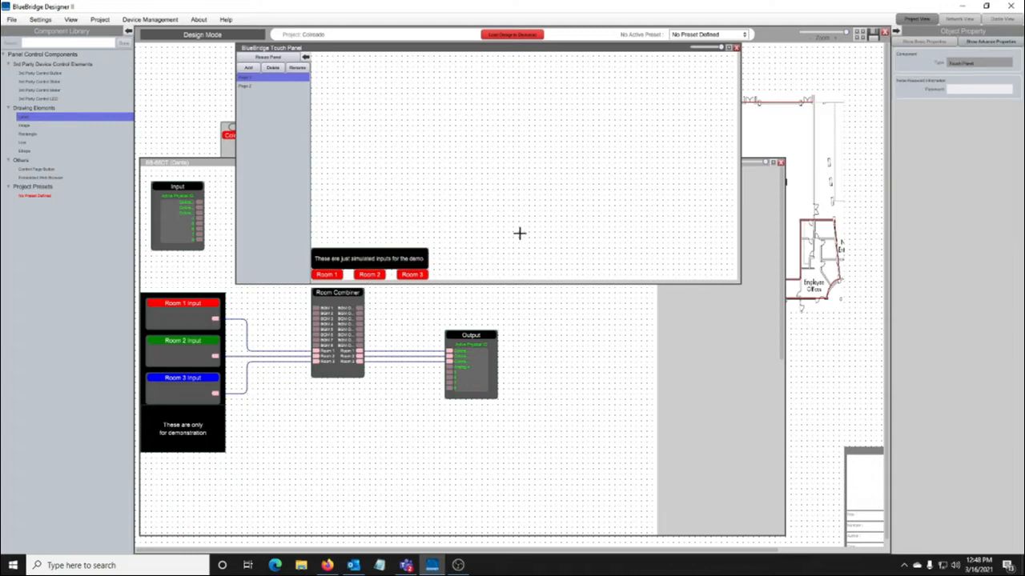
left_click_drag(443, 224, 245, 305)
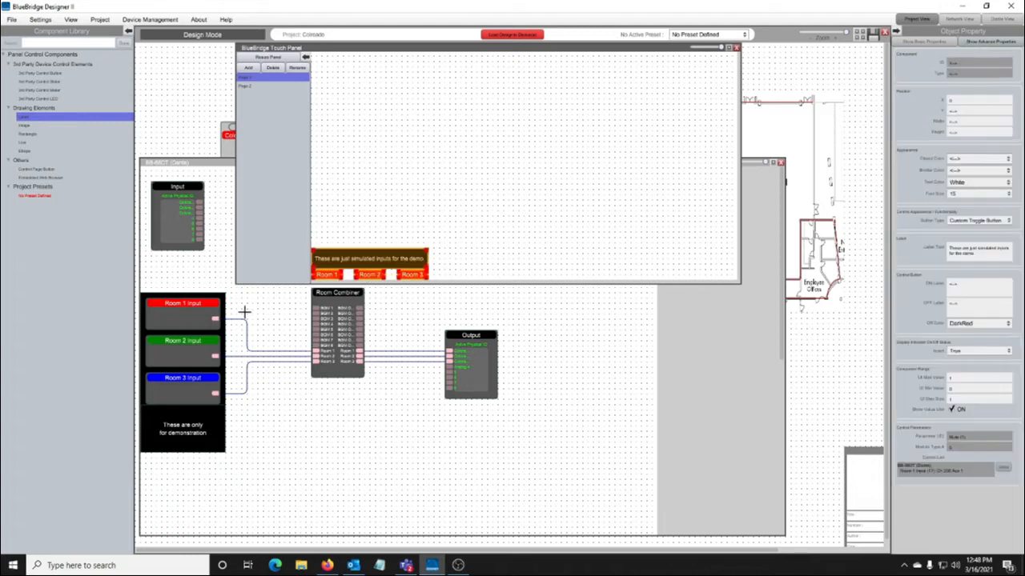
left_click(496, 213)
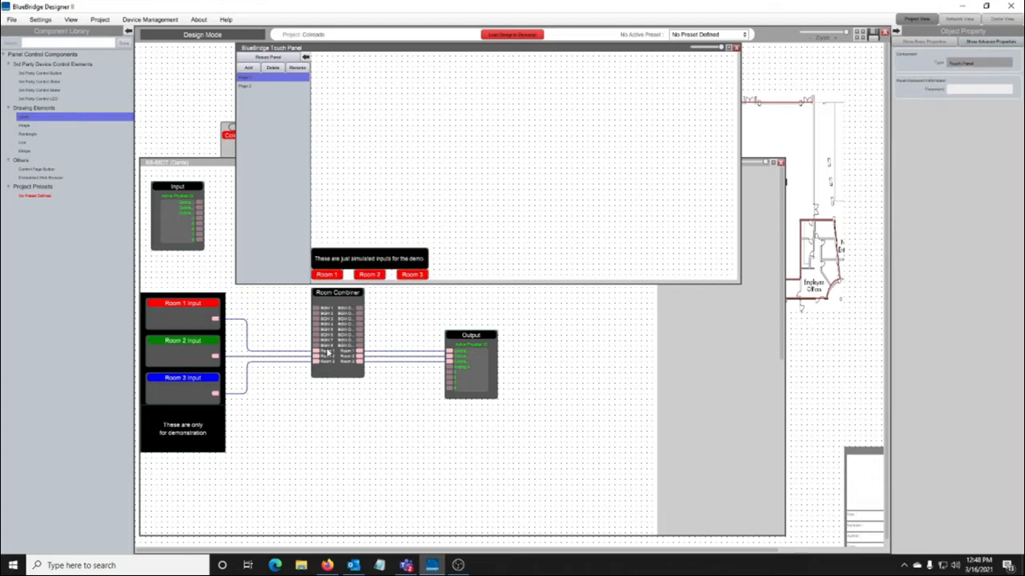
Copy the Colorado 1, 2 and 3 meters with their name labels from the Output block onto Page 1 of the touch panel
double_click(483, 366)
left_click_drag(519, 403, 579, 373)
left_click(579, 360, "ctrl")
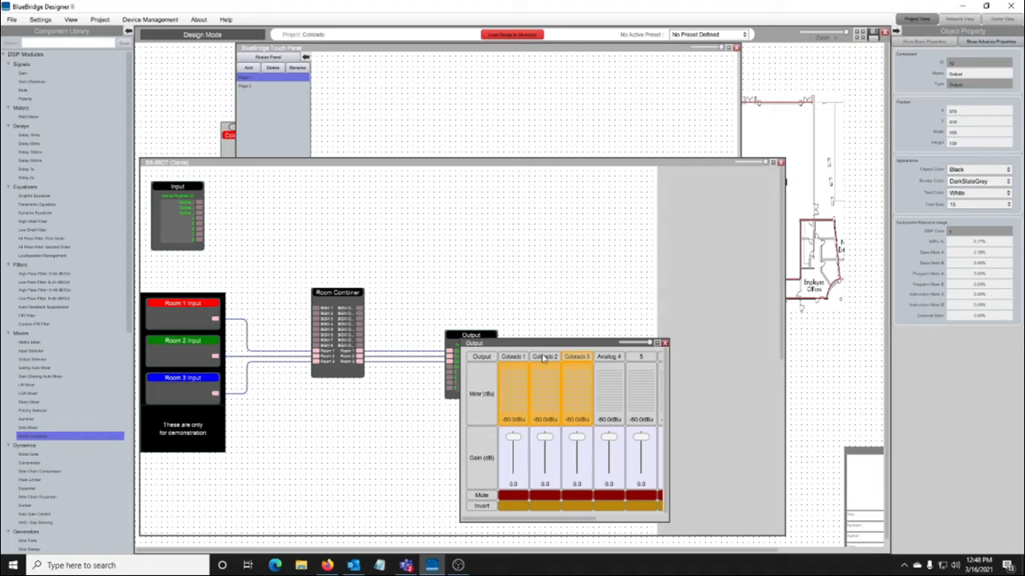
left_click(543, 357, "ctrl")
left_click(521, 357, "ctrl")
left_click_drag(509, 393, 596, 129)
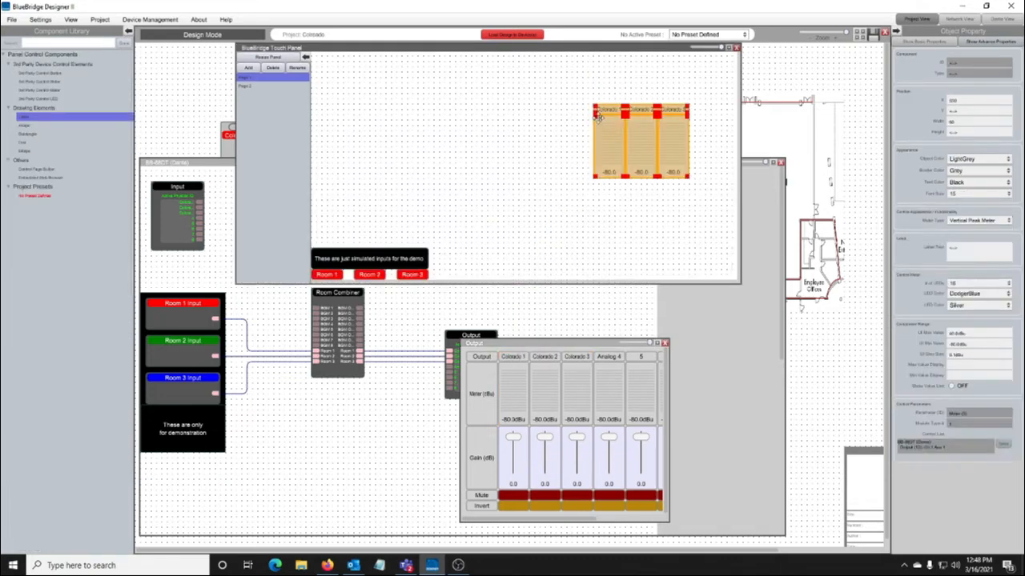
Move the three meters up and slightly right to the upper edge of the touch panel page, and close the Output controls
key("Up")
key("Up")
key("Up")
key("Right")
key("Right")
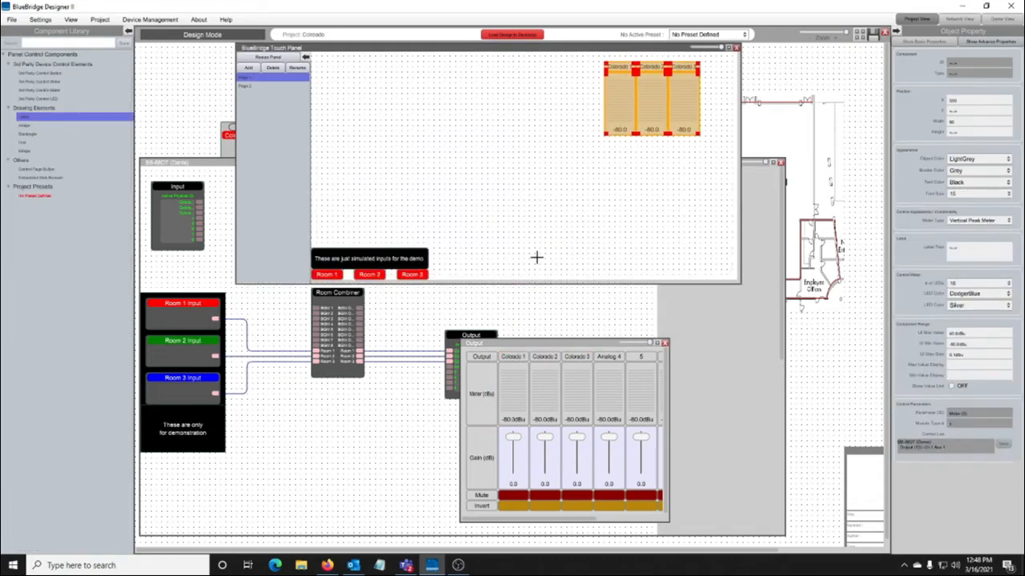
key("Up")
left_click(537, 257)
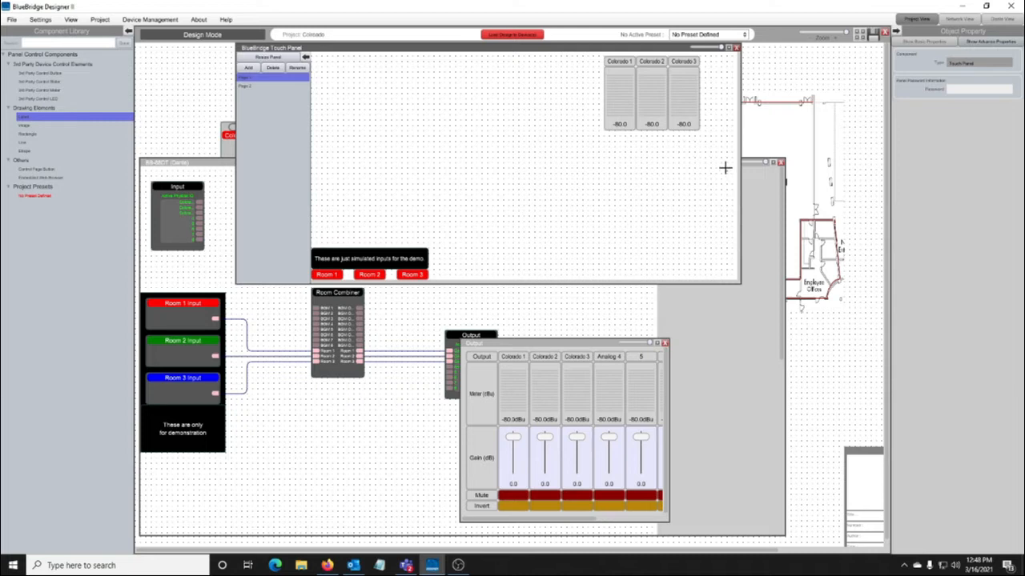
left_click_drag(727, 169, 583, 38)
left_click(664, 344)
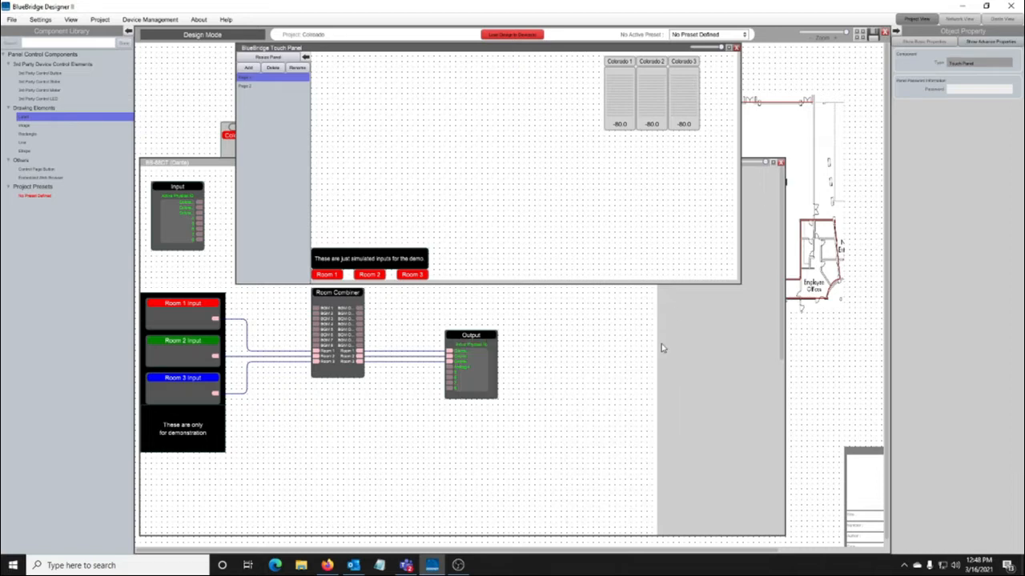
Copy the Room Combiner's output gain sliders for Rooms 1, 2 and 3 onto the touch panel, directly below the meters and flush with their left edge
double_click(337, 333)
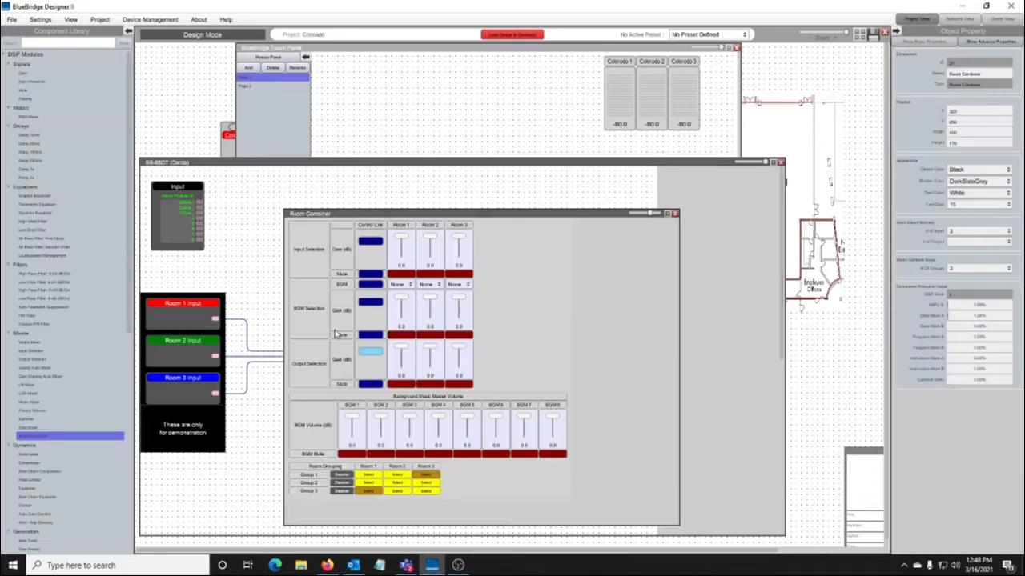
left_click(405, 370, "ctrl")
left_click(425, 368, "ctrl")
left_click(458, 362, "ctrl")
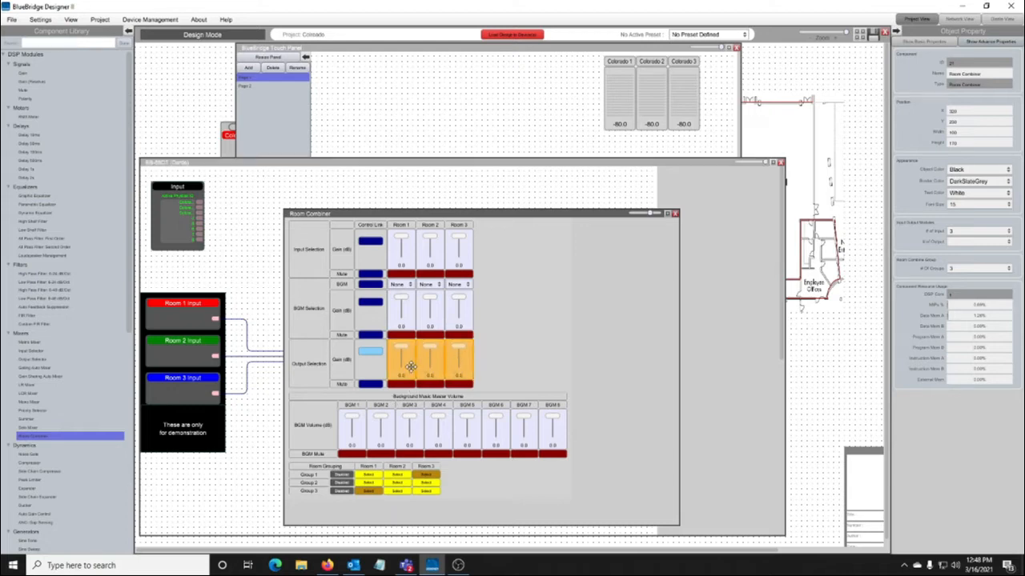
left_click_drag(405, 364, 594, 132)
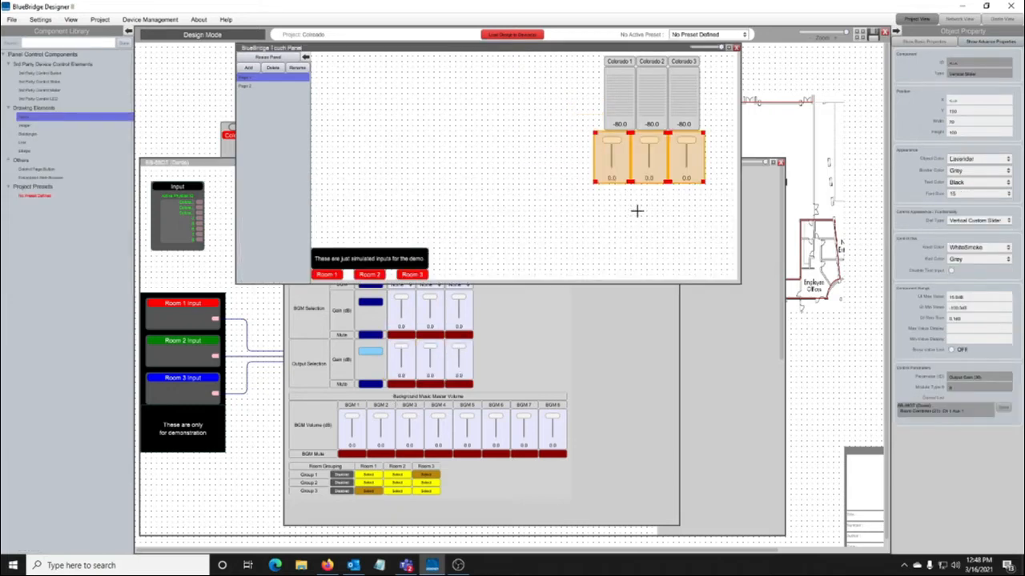
key("Right")
key("Right")
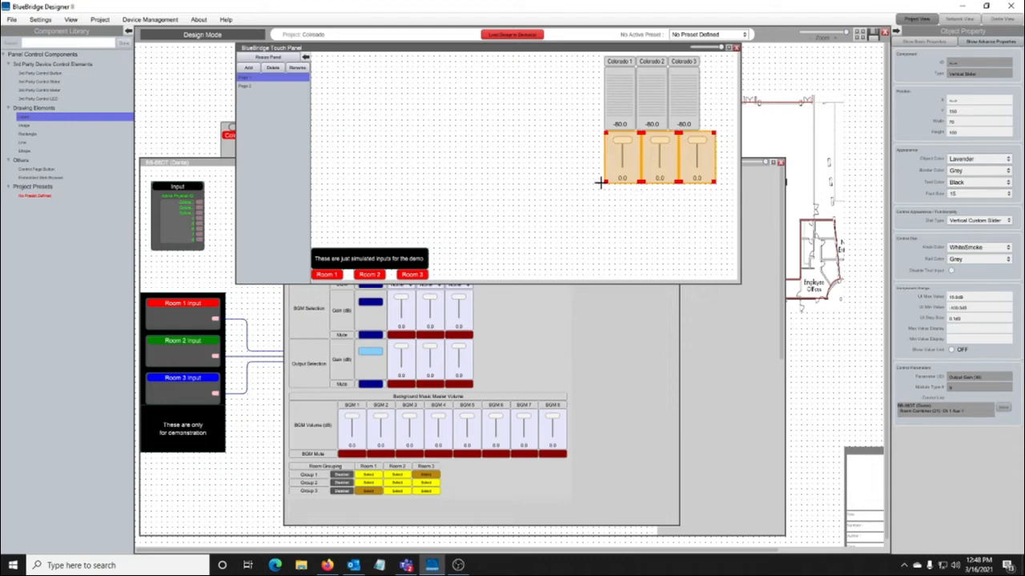
Resize the three gain sliders to the meters' width and about 210 high, and align each directly below its meter
left_click_drag(604, 184, 632, 240)
left_click(532, 226)
left_click(658, 196)
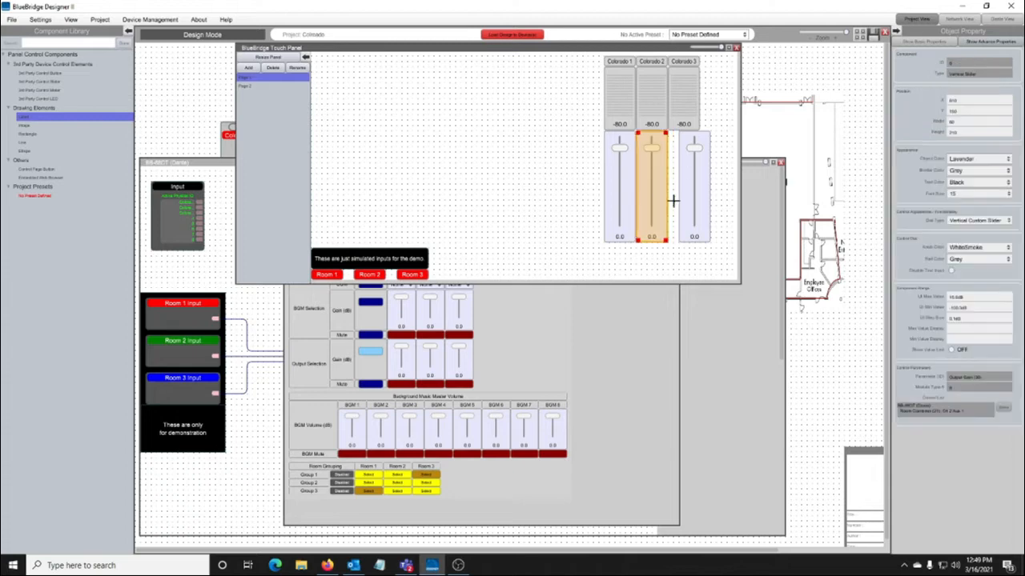
left_click(686, 201)
left_click(592, 213)
left_click(702, 181)
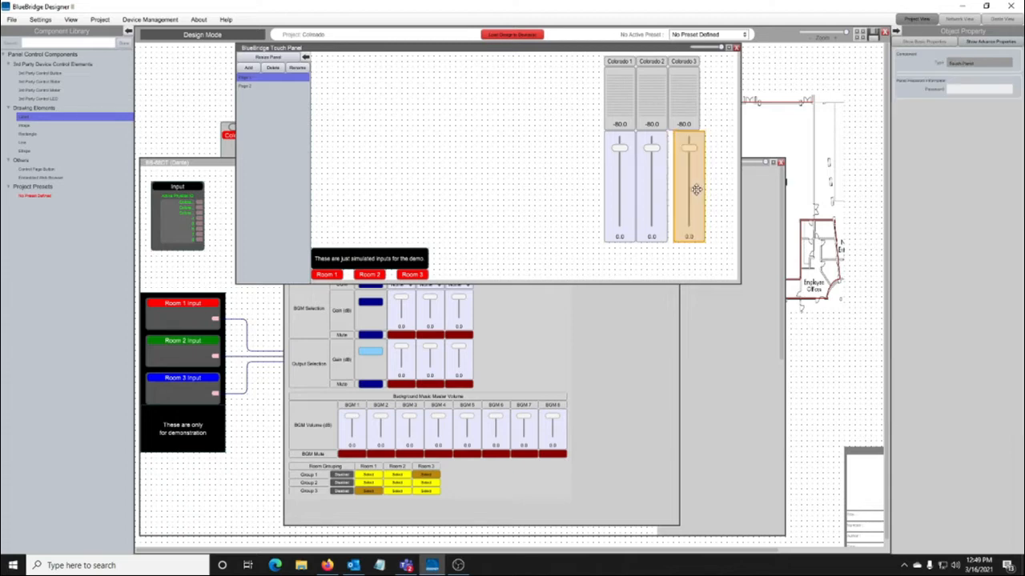
Move the three meters and their gain sliders together slightly down on the touch panel page
left_click(537, 236)
left_click_drag(708, 254, 606, 73)
left_click(522, 136)
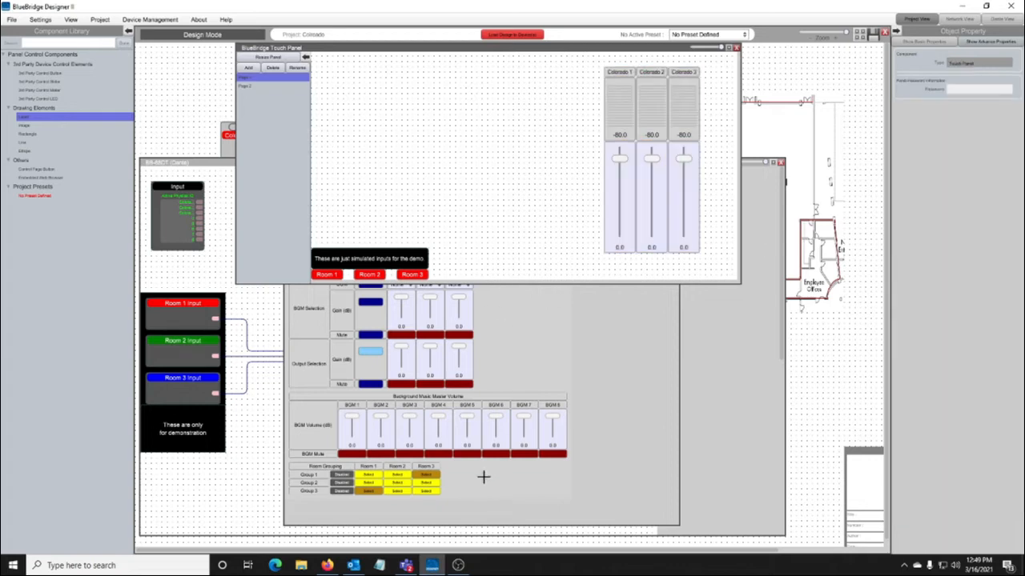
Copy the three Room Grouping enable buttons and the Group 1 to 3 labels onto the touch panel, with each label directly left of its button
left_click(341, 476, "ctrl")
left_click(341, 484, "ctrl")
left_click(340, 492, "ctrl")
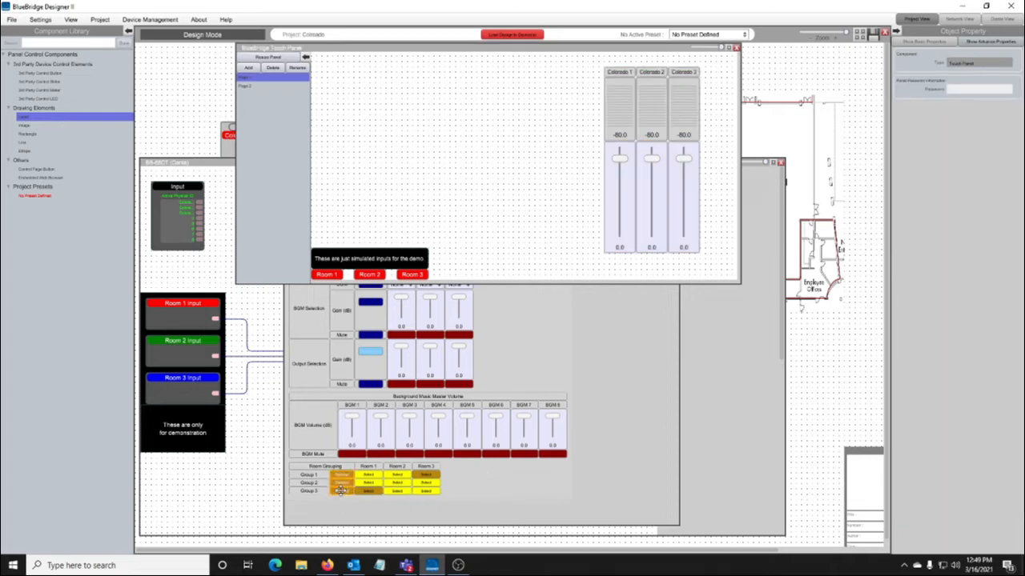
left_click_drag(340, 492, 429, 133)
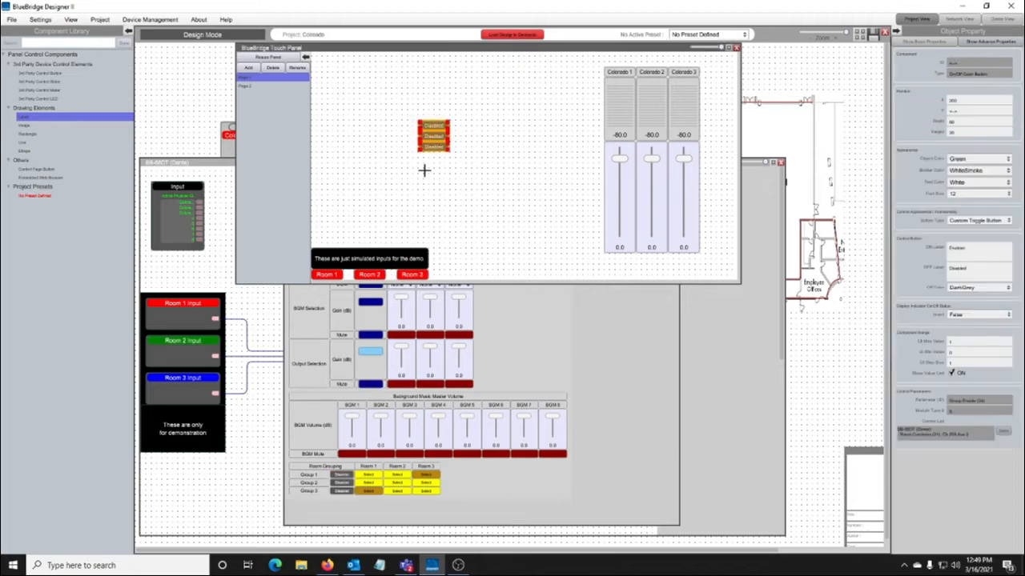
left_click(457, 179)
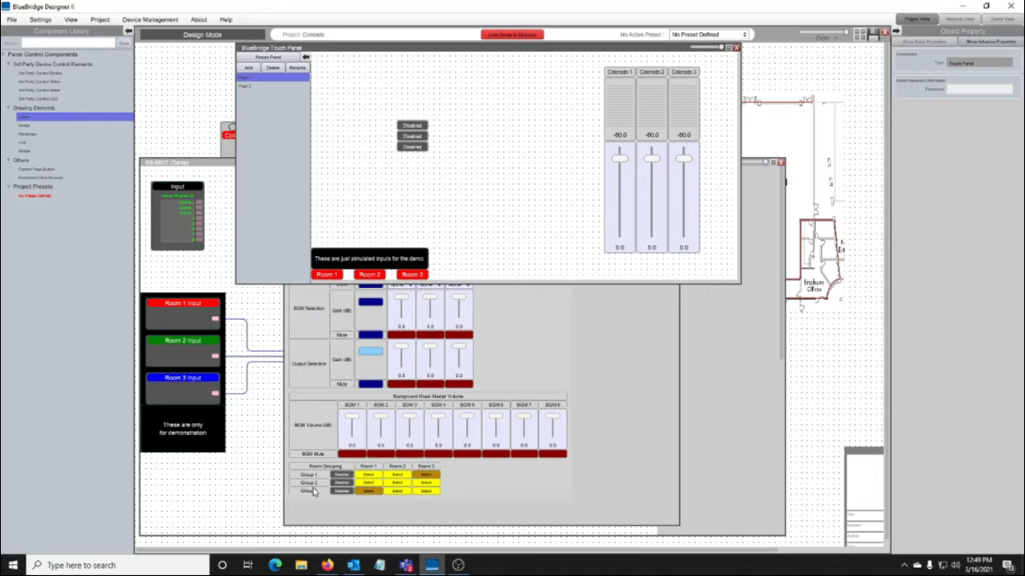
left_click_drag(315, 493, 379, 128)
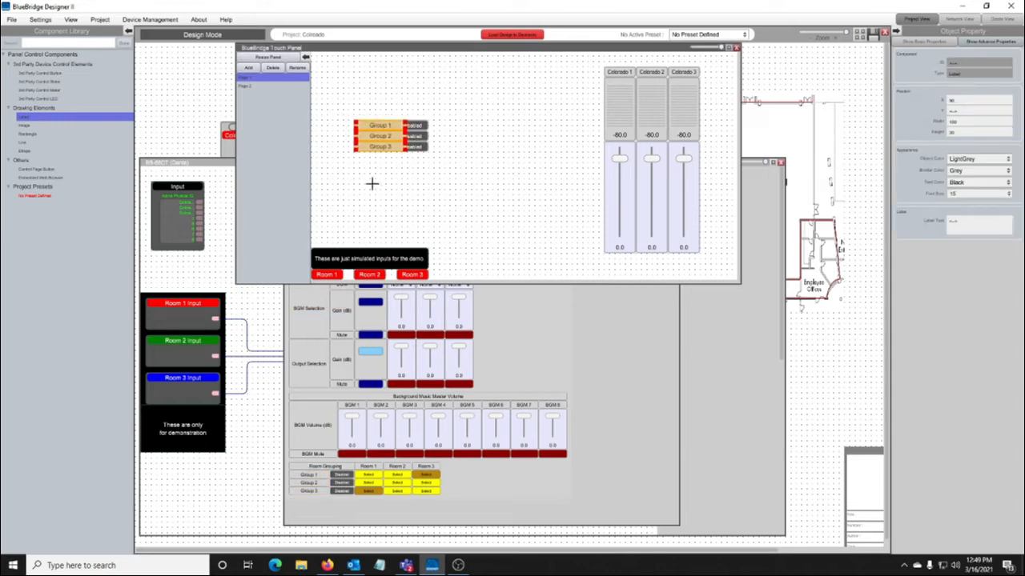
left_click(590, 199)
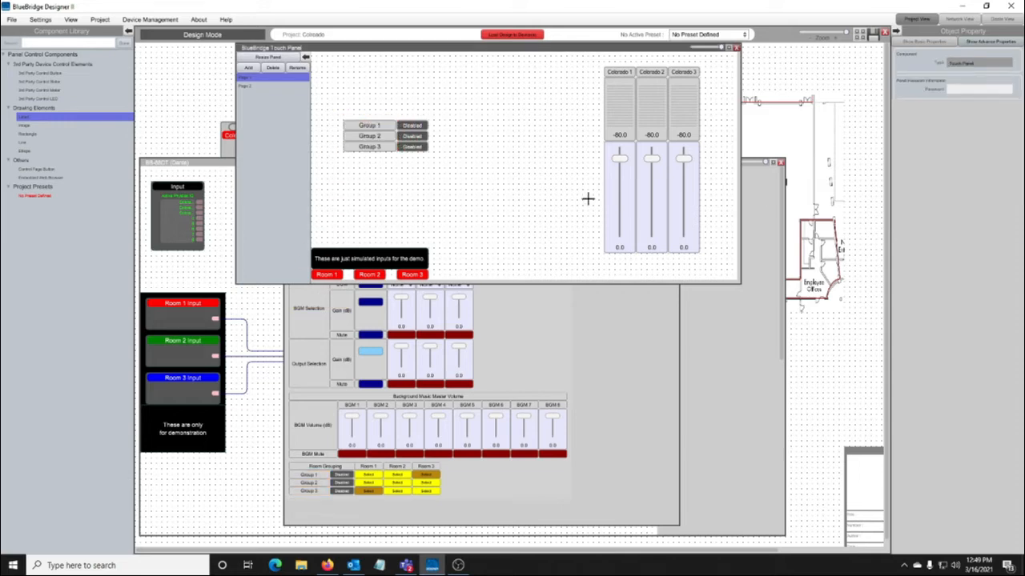
Change the text of the Group 1, 2 and 3 labels to Colorado 1 + 2, All Combine and Colorado 2 + 3
left_click(378, 127)
triple_click(972, 220)
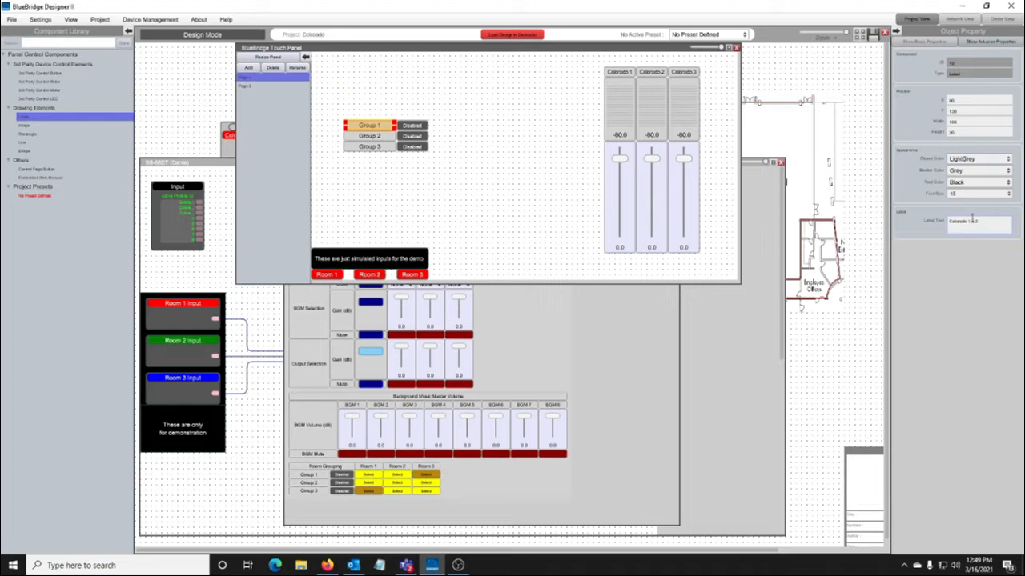
left_click(373, 163)
left_click(390, 137)
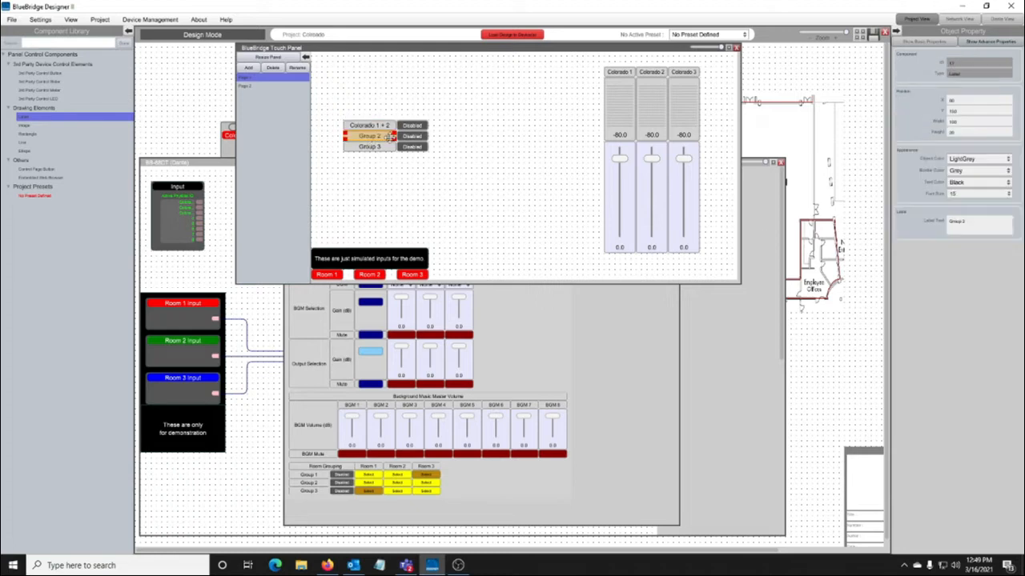
triple_click(987, 226)
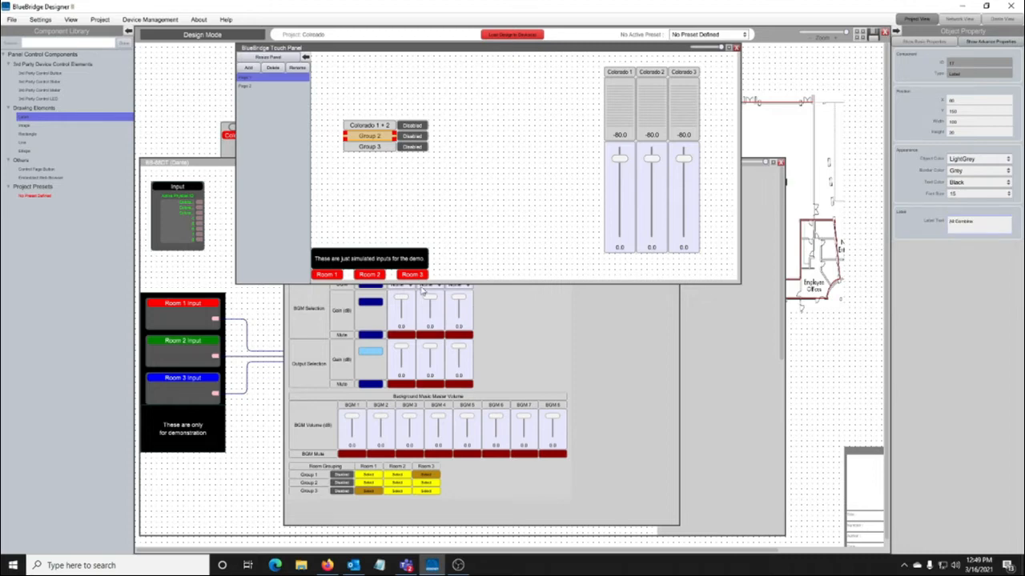
left_click(367, 221)
left_click(365, 146)
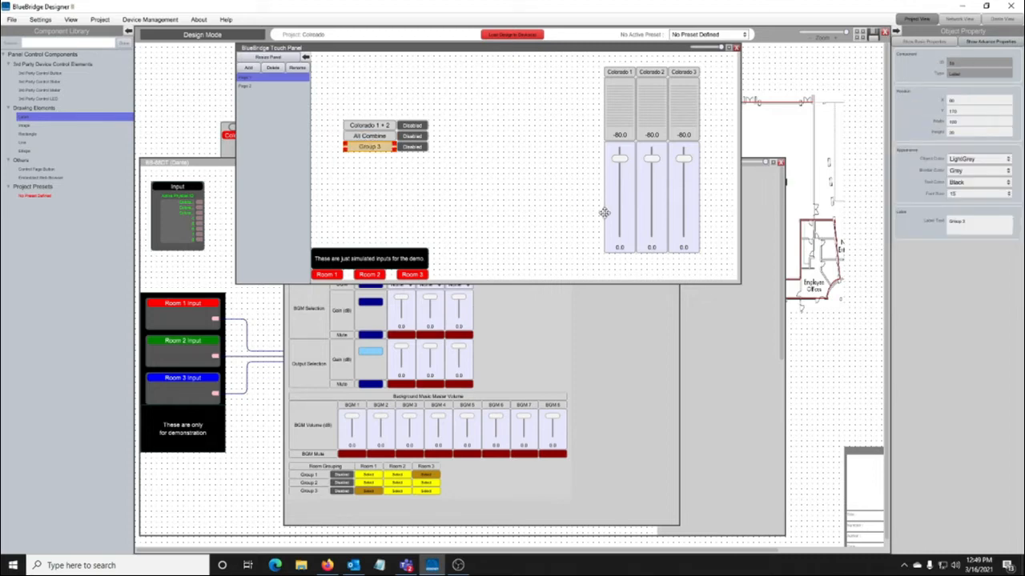
triple_click(972, 226)
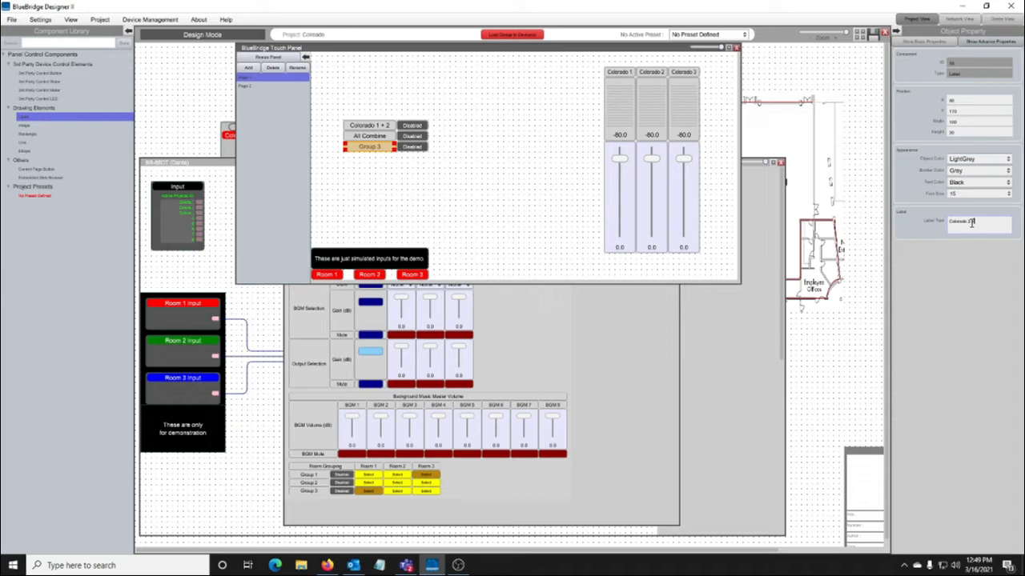
type("Colorado 2 + 3")
left_click(411, 201)
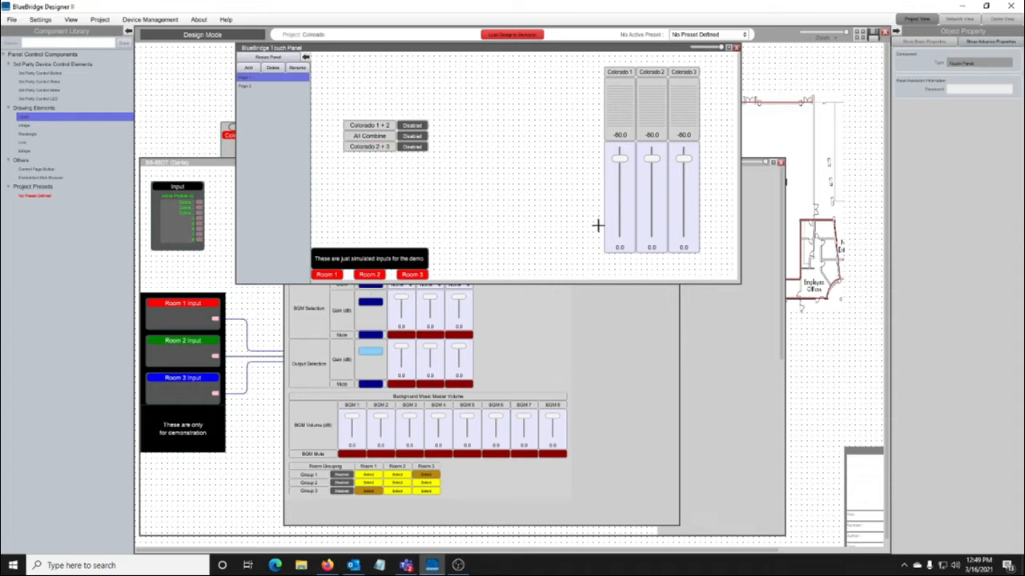
Move the group labels and their buttons down and slightly left, to just above the simulated inputs note
left_click(821, 129)
left_click(861, 77)
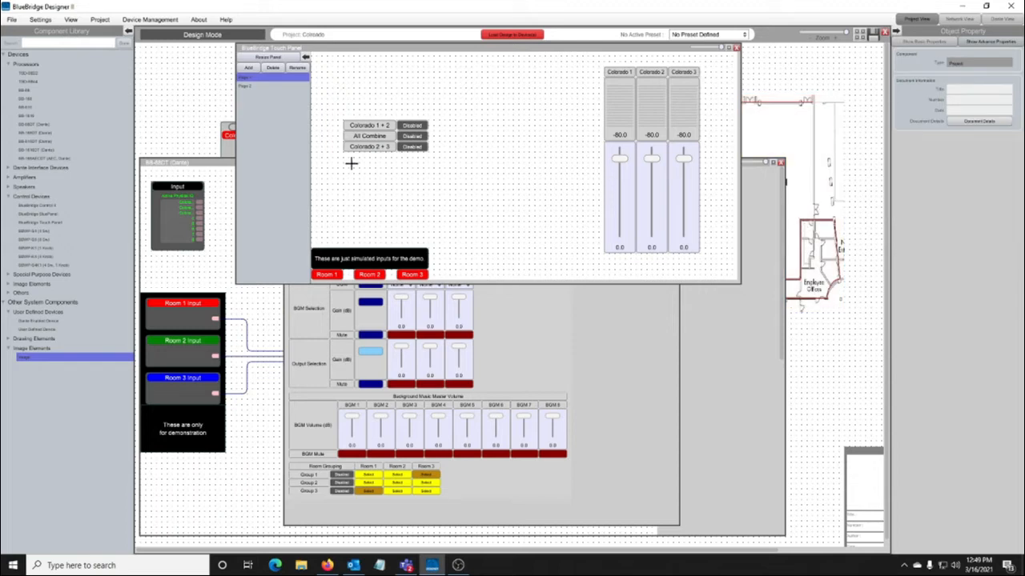
left_click_drag(336, 111, 446, 173)
key("Down")
key("Down")
key("Down")
key("Down")
key("Down")
key("Down")
key("Down")
key("Down")
key("Down")
key("Down")
key("Down")
key("Down")
key("Down")
key("Down")
key("Down")
key("Down")
key("Down")
key("Down")
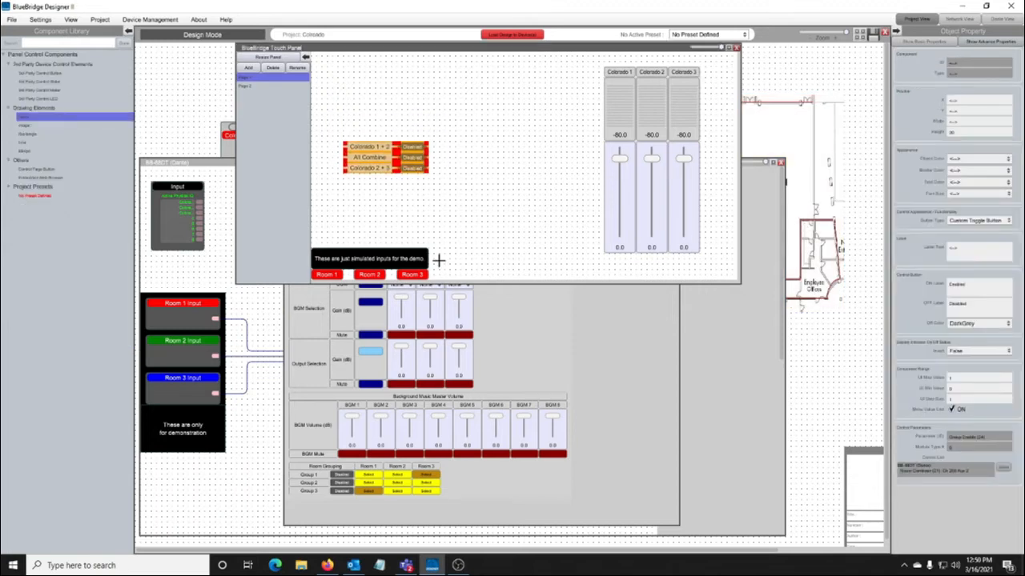
key("Left")
key("Left")
key("Left")
key("Left")
key("Left")
key("Down")
key("Down")
key("Down")
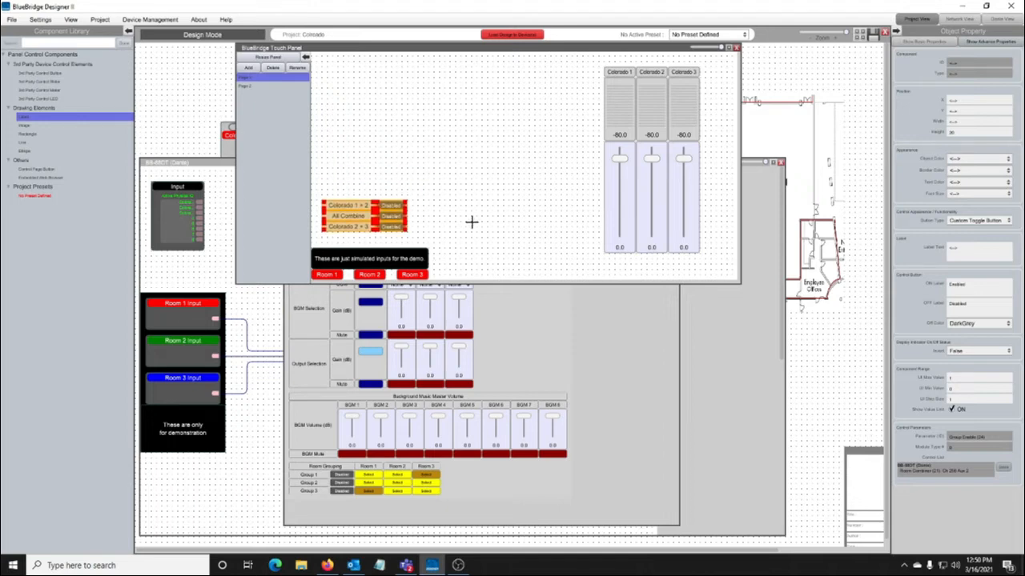
left_click(470, 221)
Set both the ON and OFF labels of the first group button to Colorado 1 + 2
left_click(401, 205)
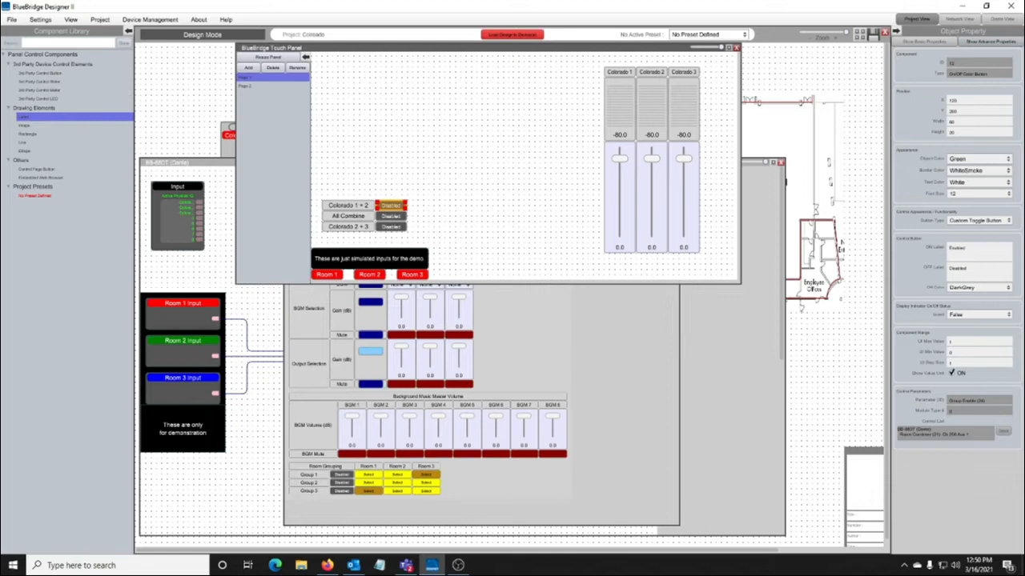
double_click(972, 249)
key("BackSpace")
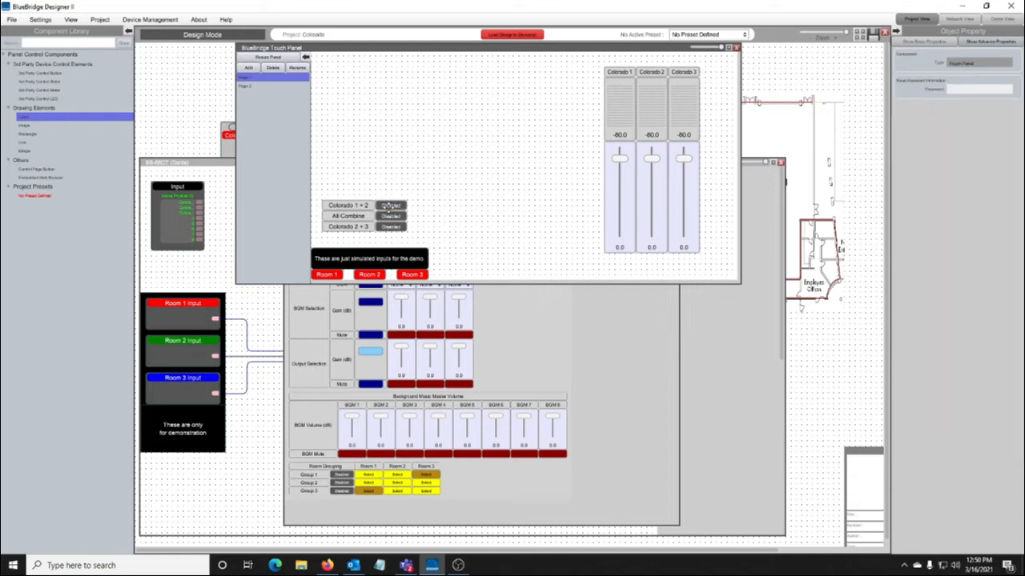
double_click(964, 269)
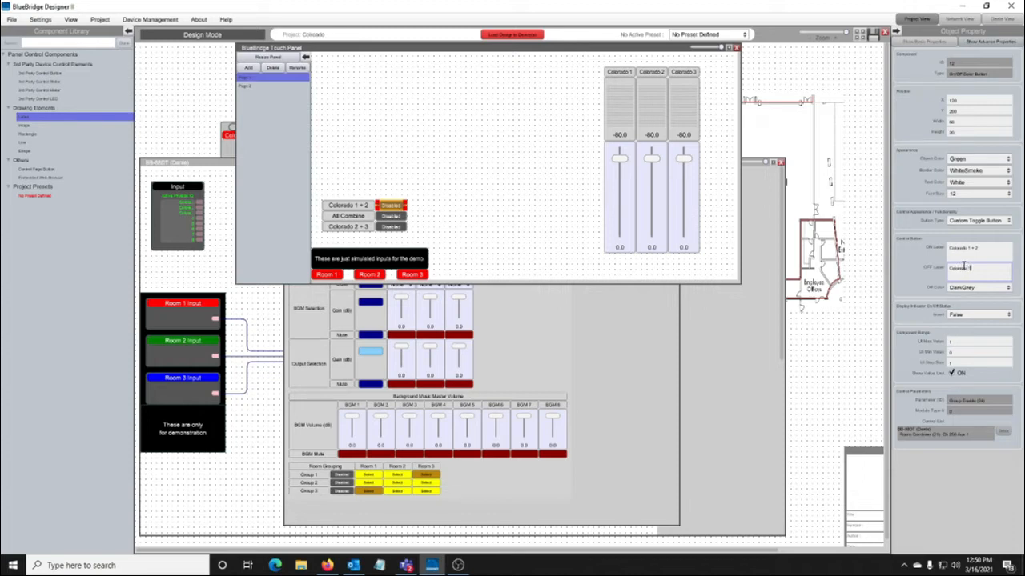
left_click(441, 194)
Enlarge the Colorado 1 + 2 button in the page's upper-left corner and delete its separate text label
left_click(398, 204)
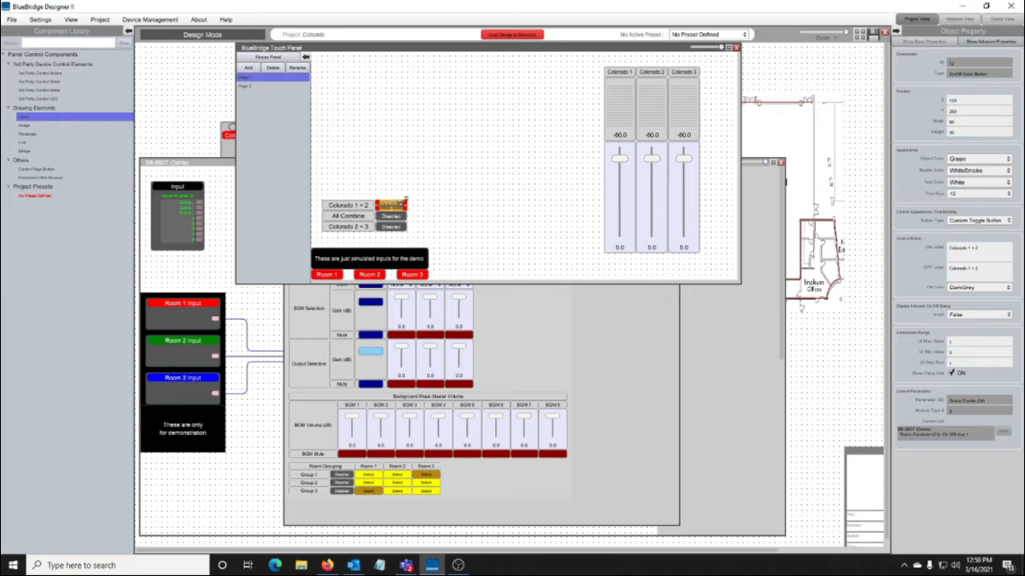
left_click_drag(405, 200, 376, 76)
left_click(426, 142)
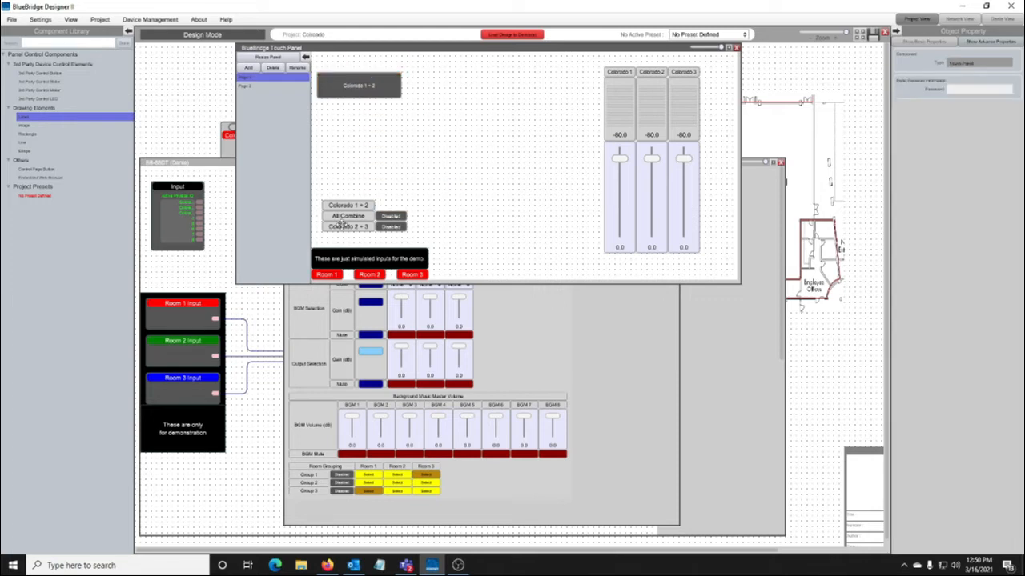
left_click(343, 207)
key("Delete")
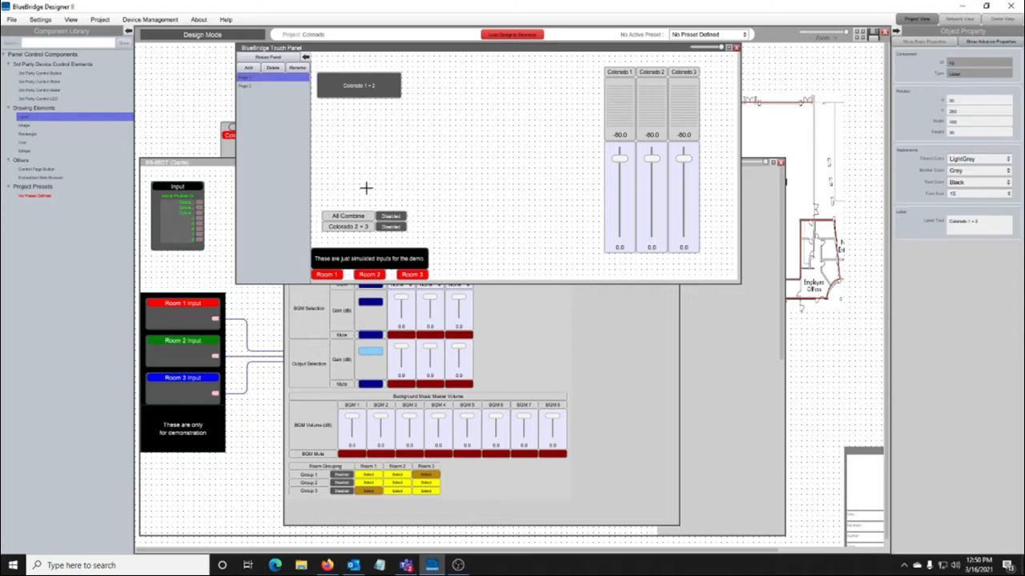
Set the second group button's ON and OFF labels to All Combine, and place it below the Colorado 1 + 2 button at the same size
left_click(388, 215)
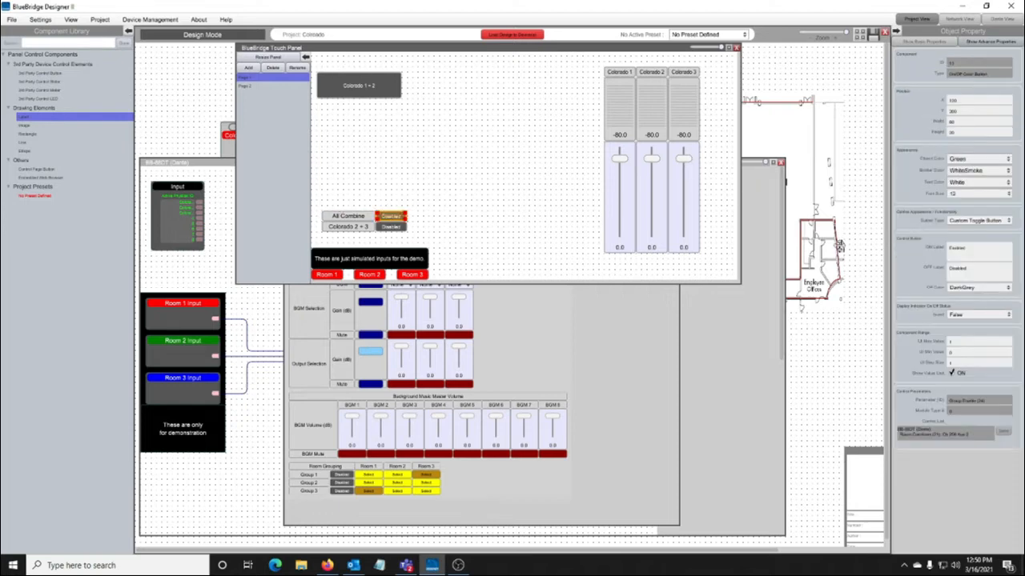
double_click(985, 248)
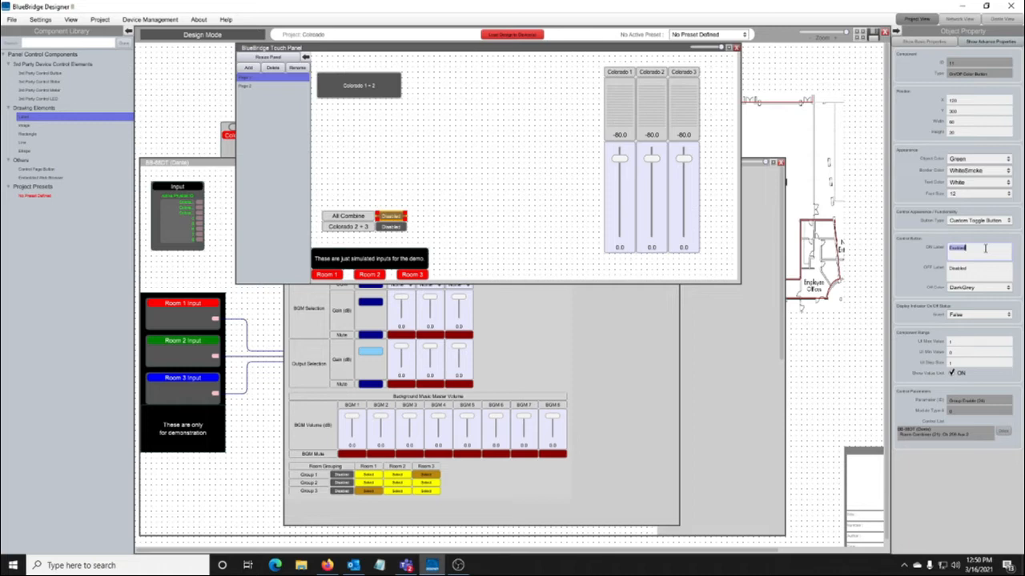
type("All Combine")
key("Tab")
type("Al")
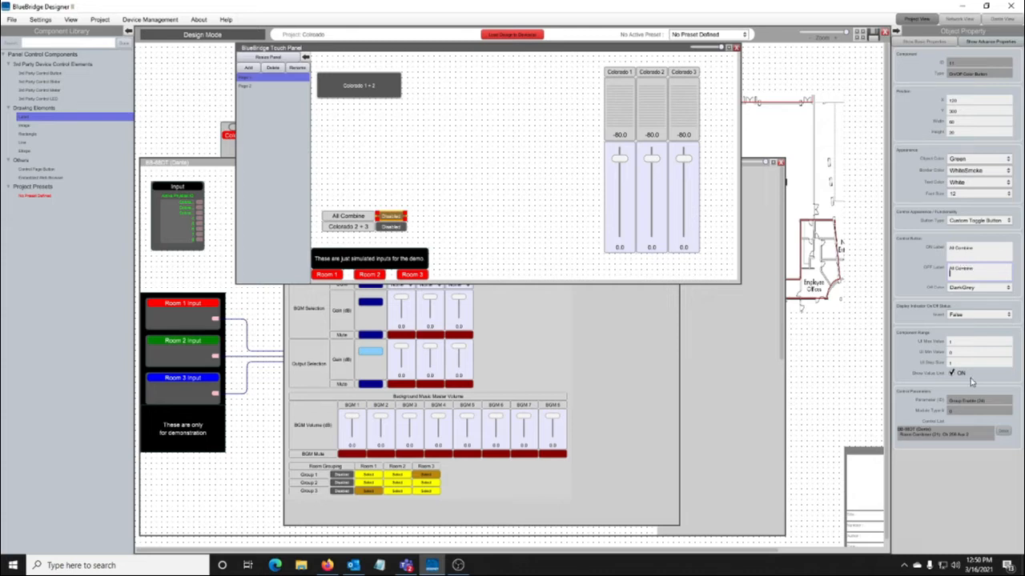
left_click(447, 145)
left_click_drag(398, 220, 407, 137)
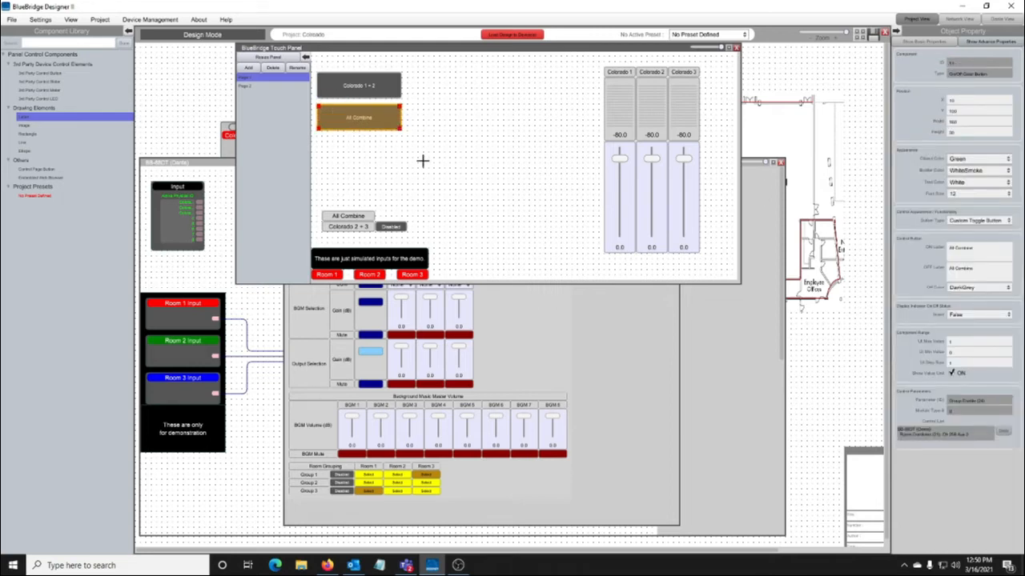
Set the third group button's ON and OFF labels to Colorado 2 + 3, and place it below the All Combine button at the same size
left_click(381, 234)
left_click(388, 228)
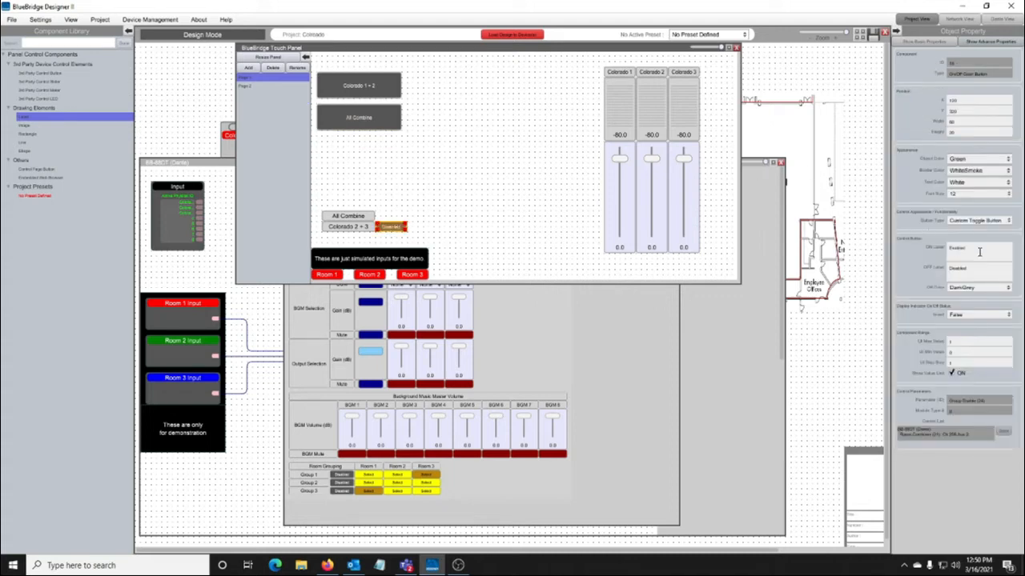
left_click(980, 248)
type("On")
key("Tab")
type("Col")
left_click(389, 172)
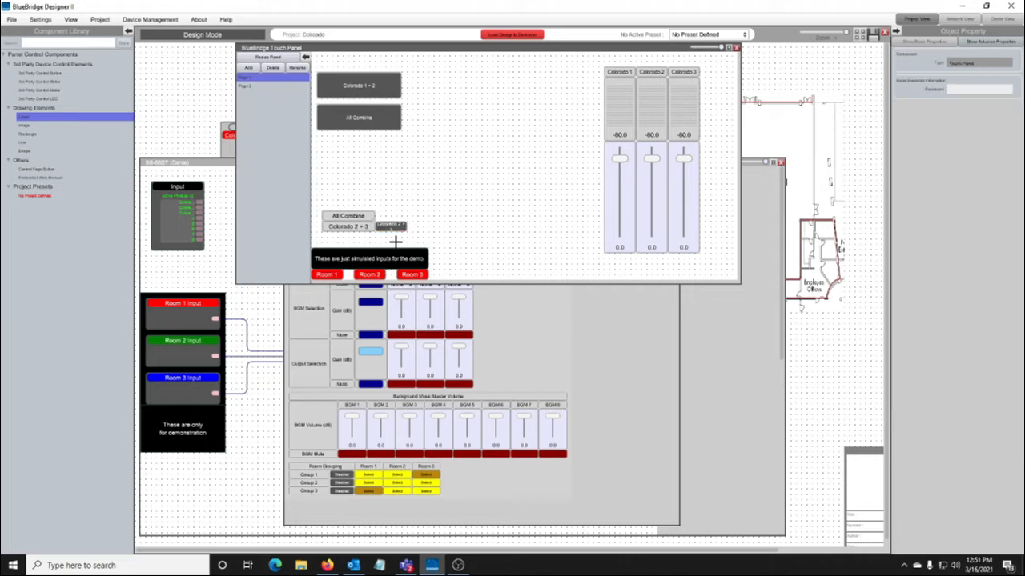
left_click_drag(391, 227, 400, 160)
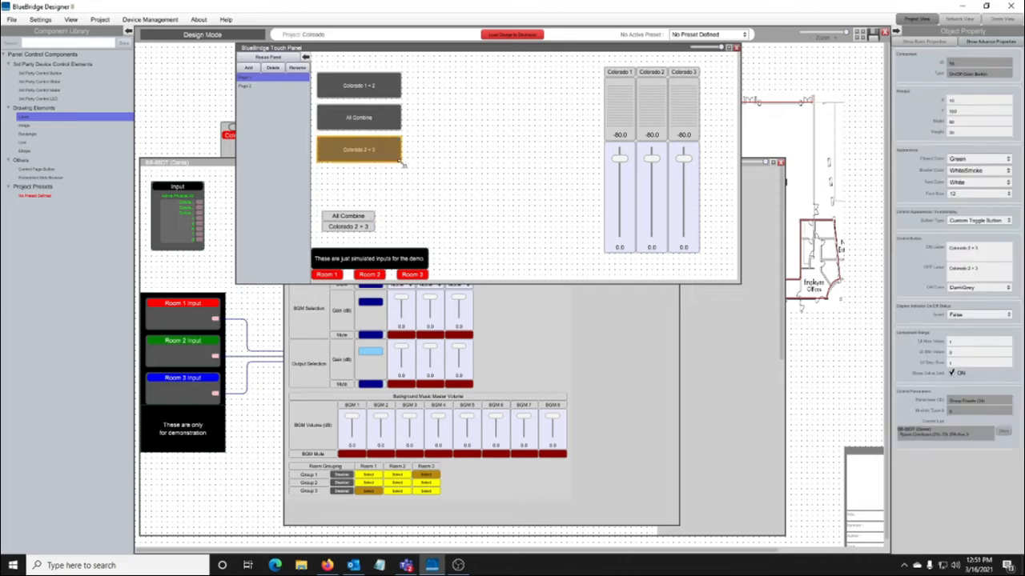
Delete the leftover All Combine and Colorado 2 + 3 text labels from the touch panel page
left_click(446, 205)
left_click_drag(387, 241, 306, 203)
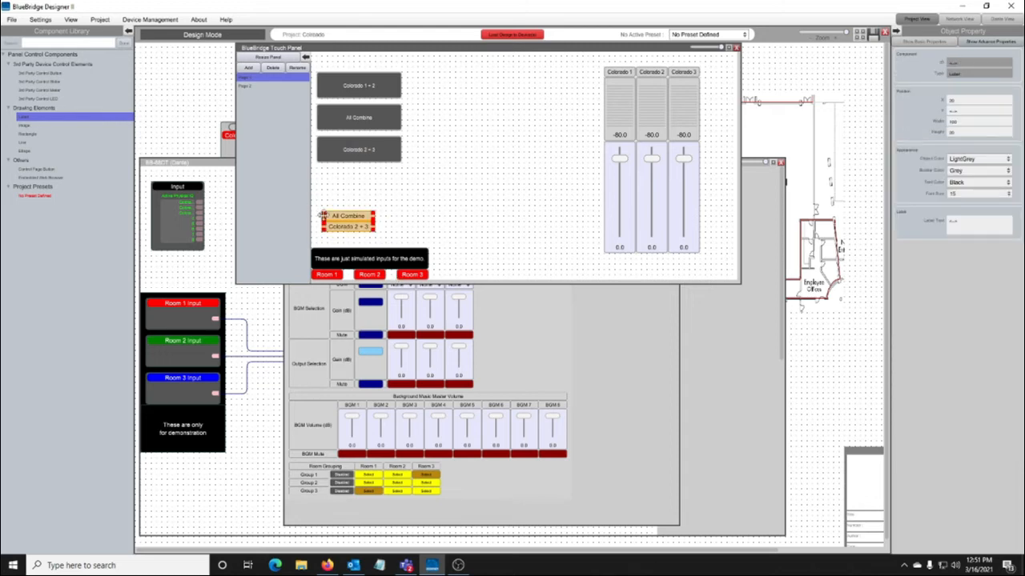
key("Delete")
left_click(457, 197)
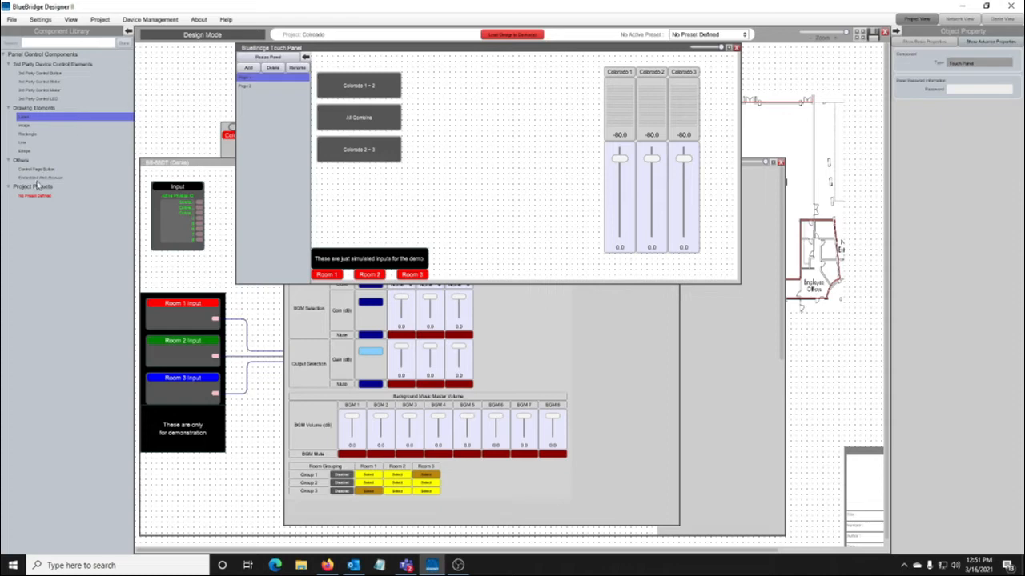
Add an Image element to the middle of the touch panel page and load floor.png from the Desktop into it
left_click_drag(23, 128, 440, 150)
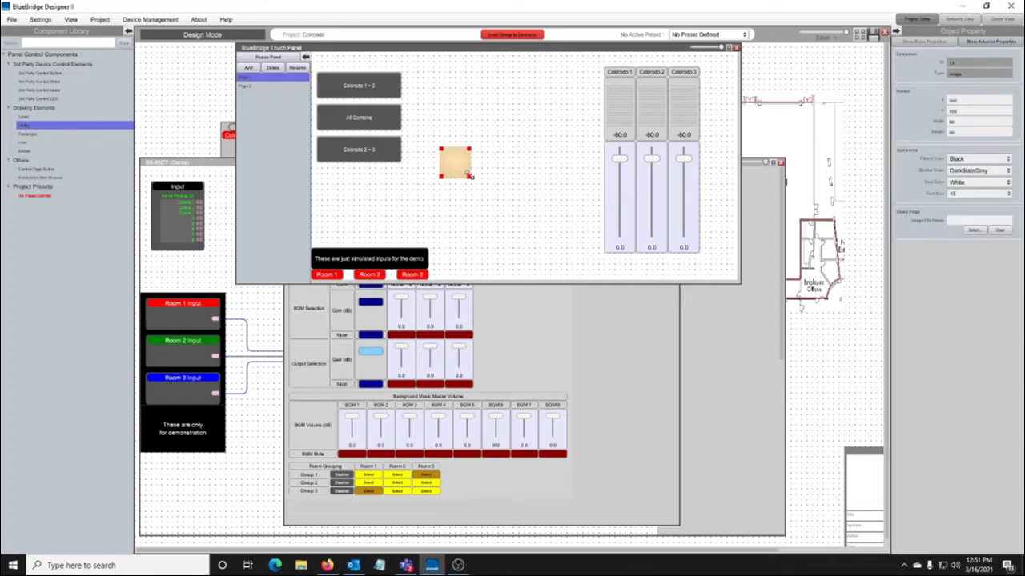
left_click(973, 230)
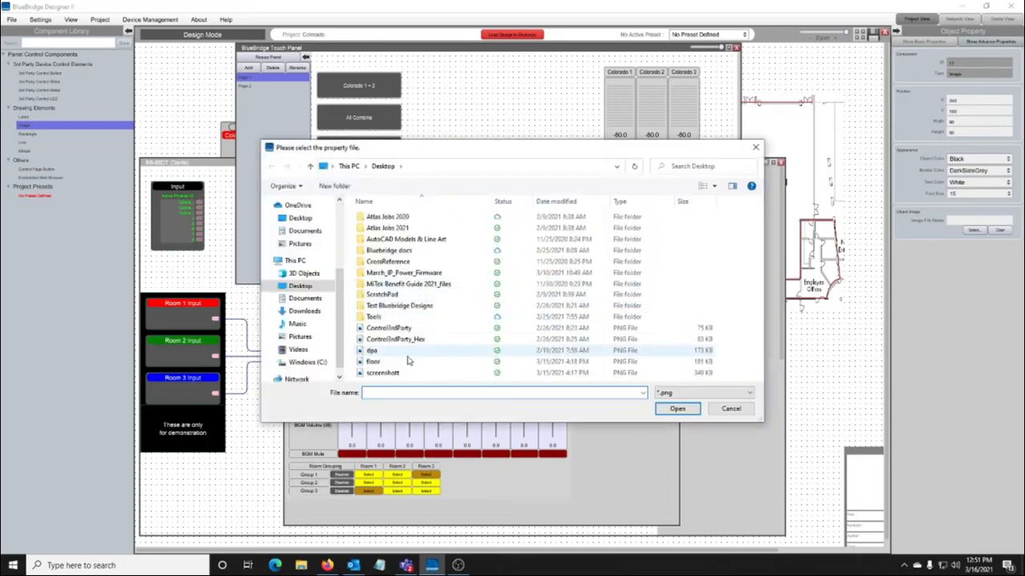
left_click(408, 361)
left_click(677, 408)
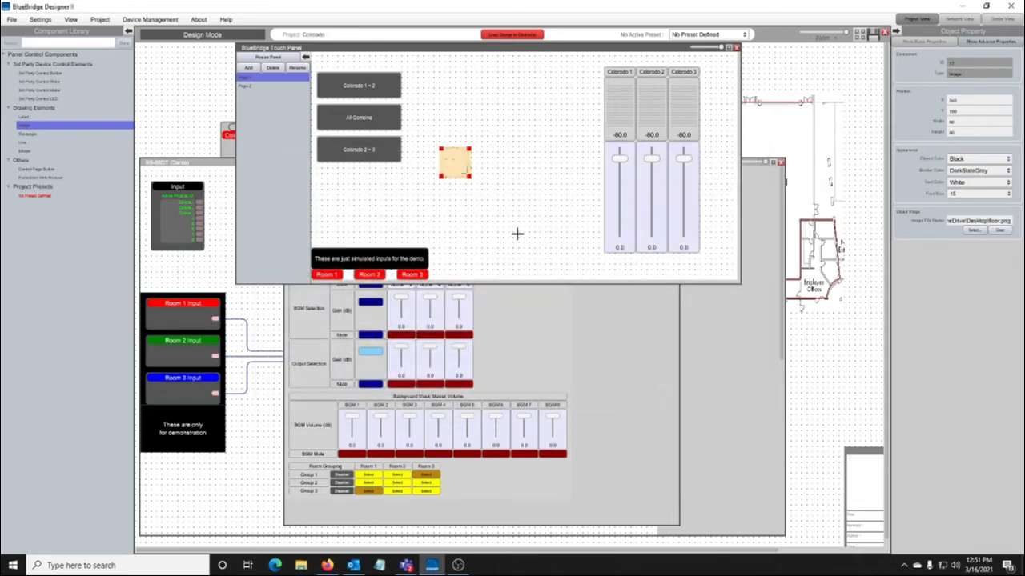
Enlarge the floor plan image to fill the space between the room-combine buttons and the gain sliders, and shift it slightly lower
left_click_drag(455, 164, 598, 194)
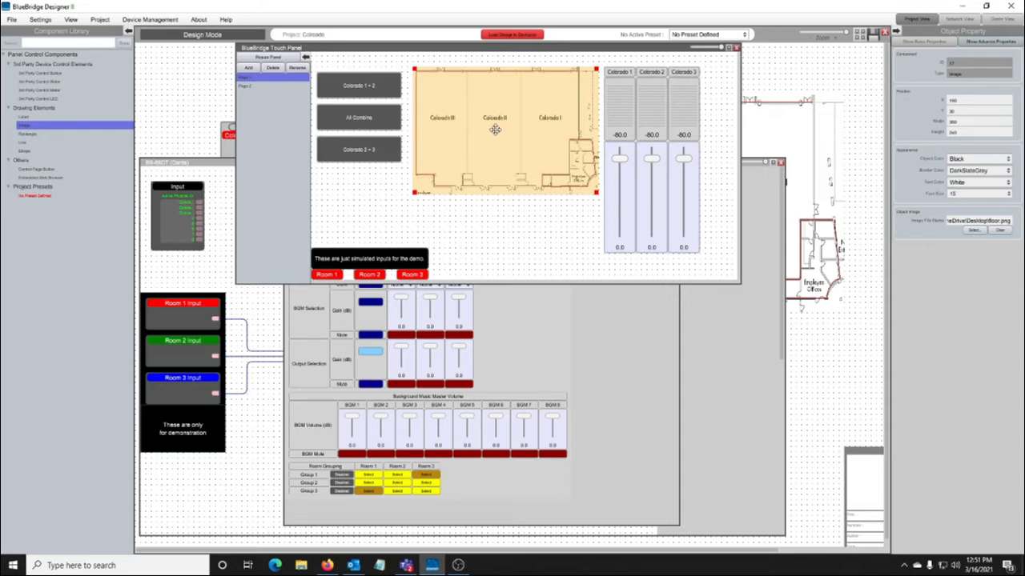
left_click_drag(495, 130, 490, 136)
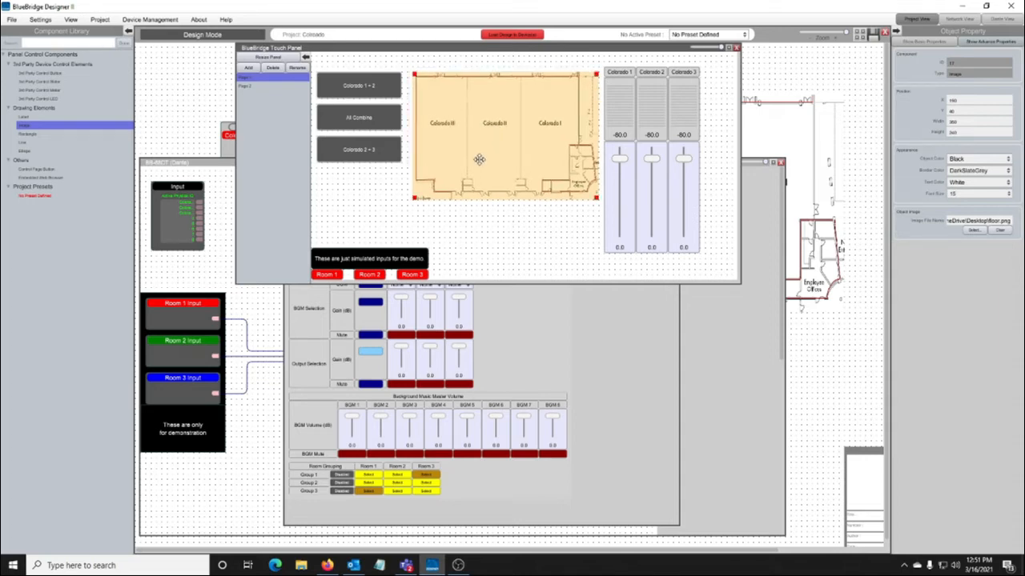
left_click(515, 221)
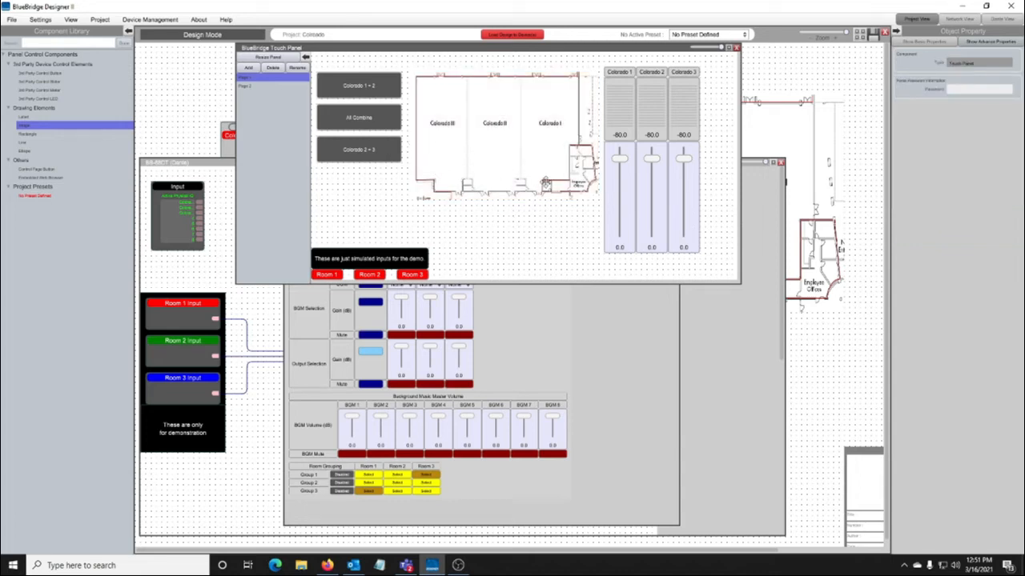
Toggle the Room Combiner's output gain control link off and on, leave it enabled, and bring the device window to the front
left_click(377, 357)
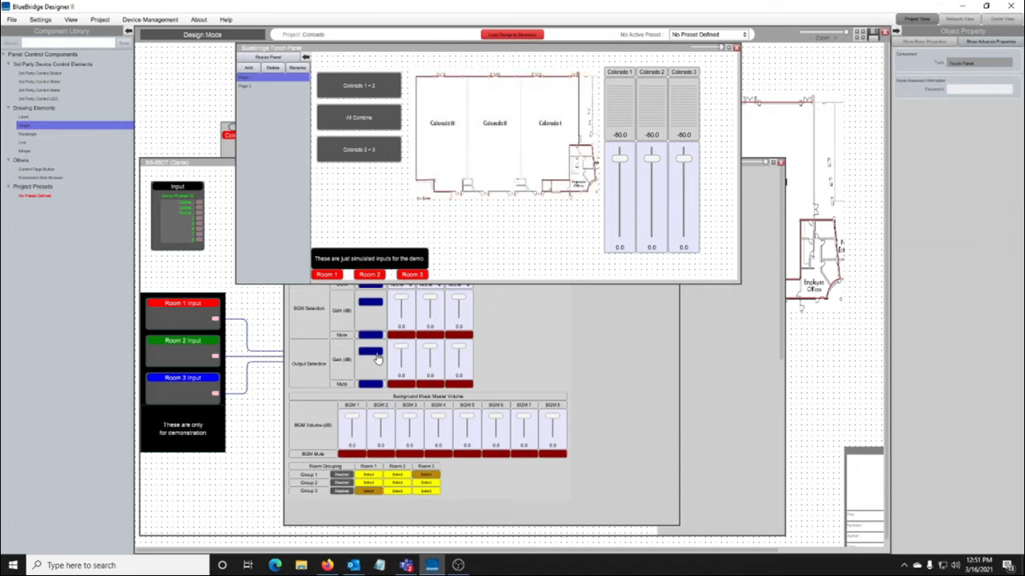
left_click(377, 354)
left_click(377, 355)
left_click(376, 355)
left_click(195, 166)
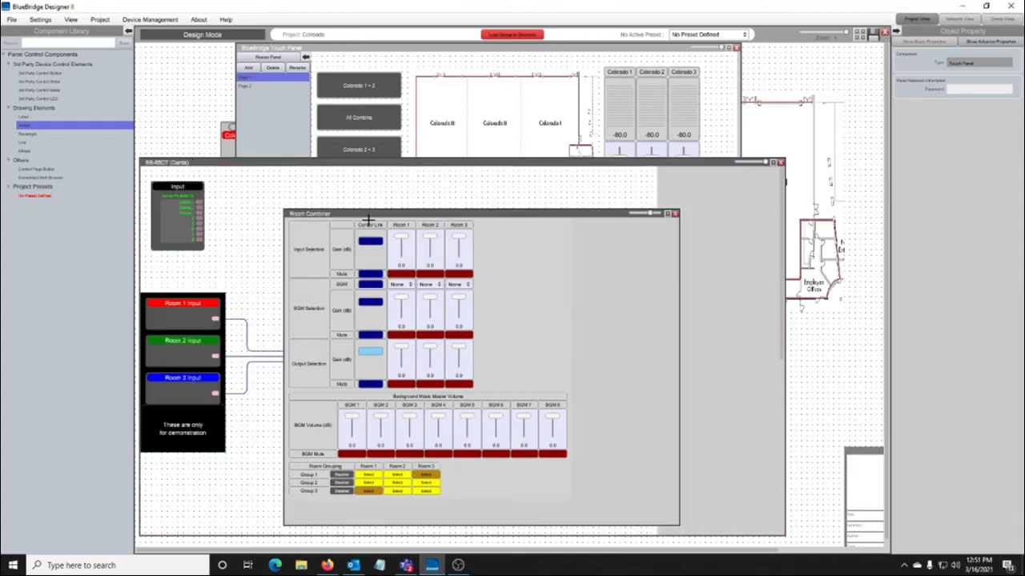
left_click(370, 225)
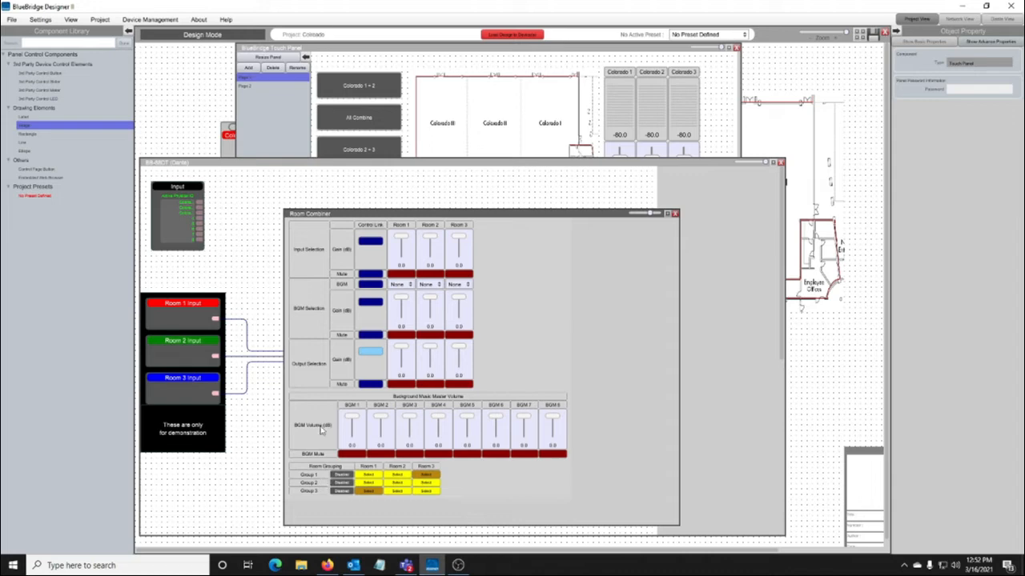
Save the project and load the design to the devices, skipping the load for the BB-88DT (Dante)
left_click(506, 35)
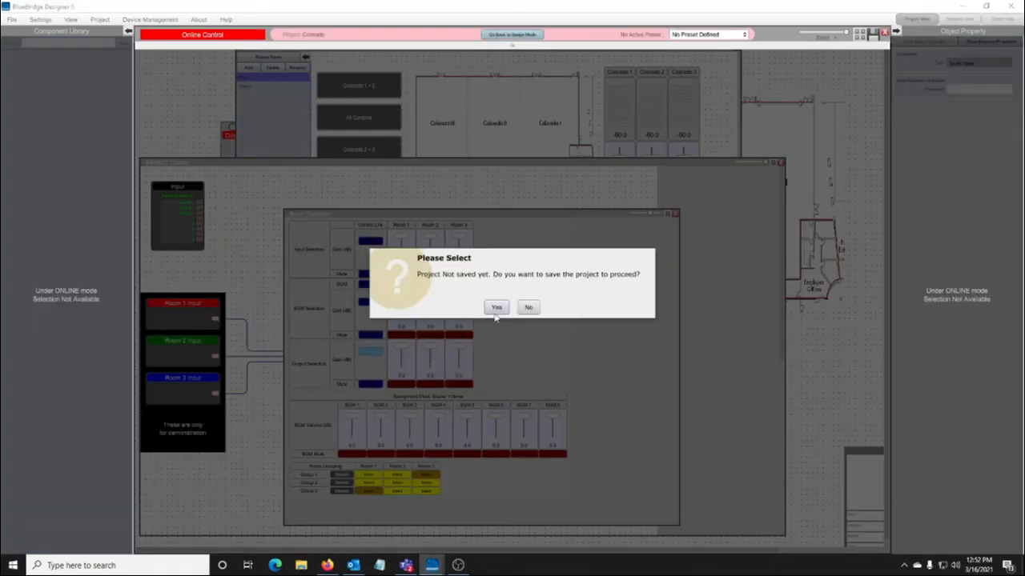
left_click(494, 305)
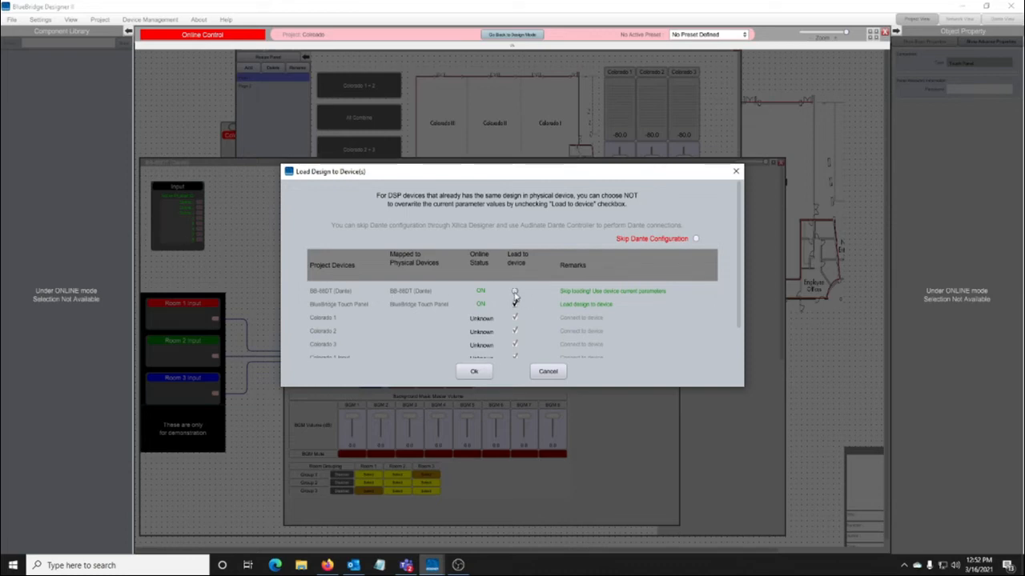
left_click(475, 373)
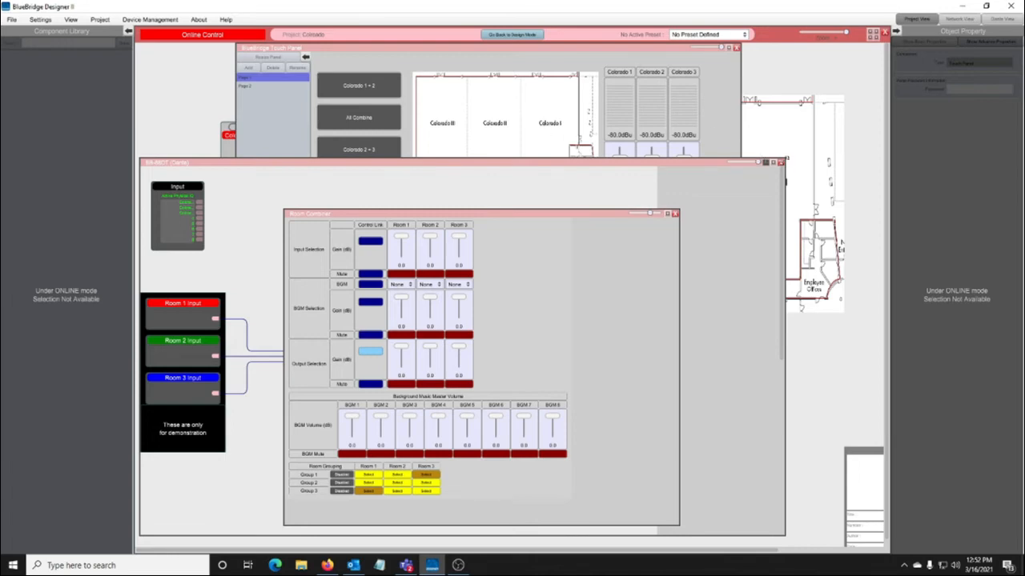
Arrange the windows with the touch panel above the Room Combiner outputs, and test the simulated Room 1 input with the Colorado 1 gain slider
left_click_drag(784, 168, 724, 218)
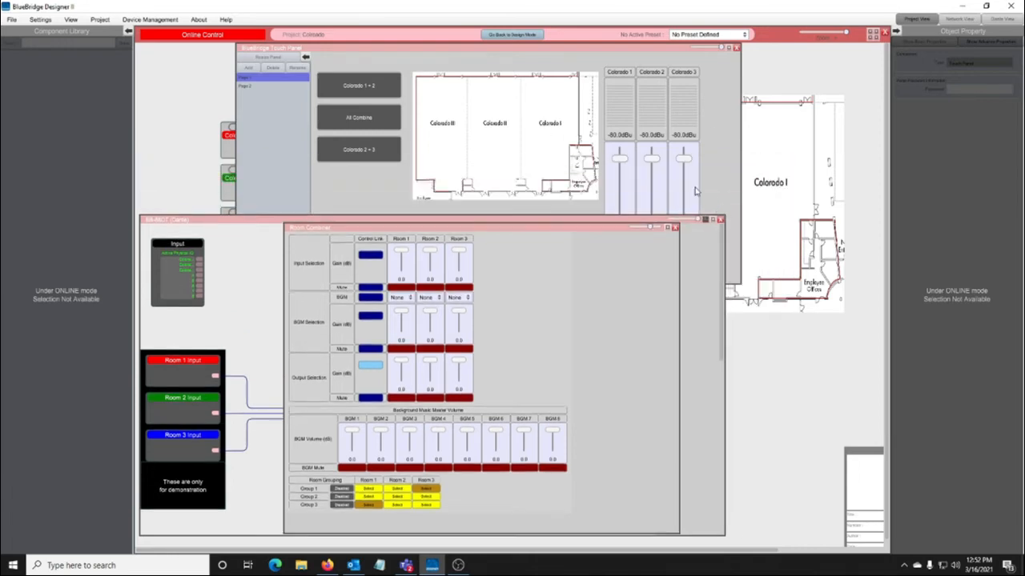
left_click(492, 55)
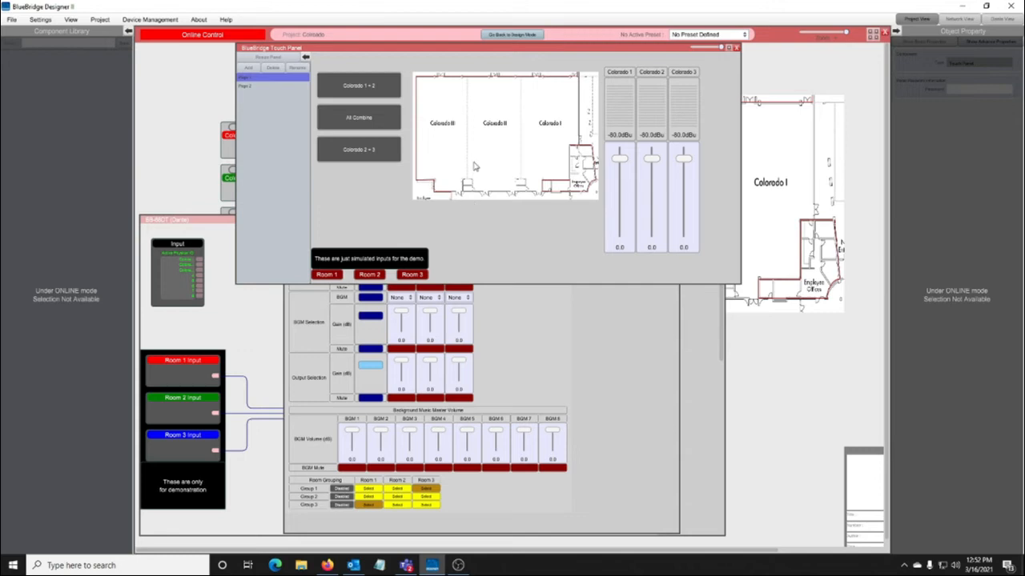
mouse_move(427, 54)
left_mouse_down()
mouse_move(484, 120)
mouse_move(414, 87)
mouse_move(409, 60)
left_mouse_up()
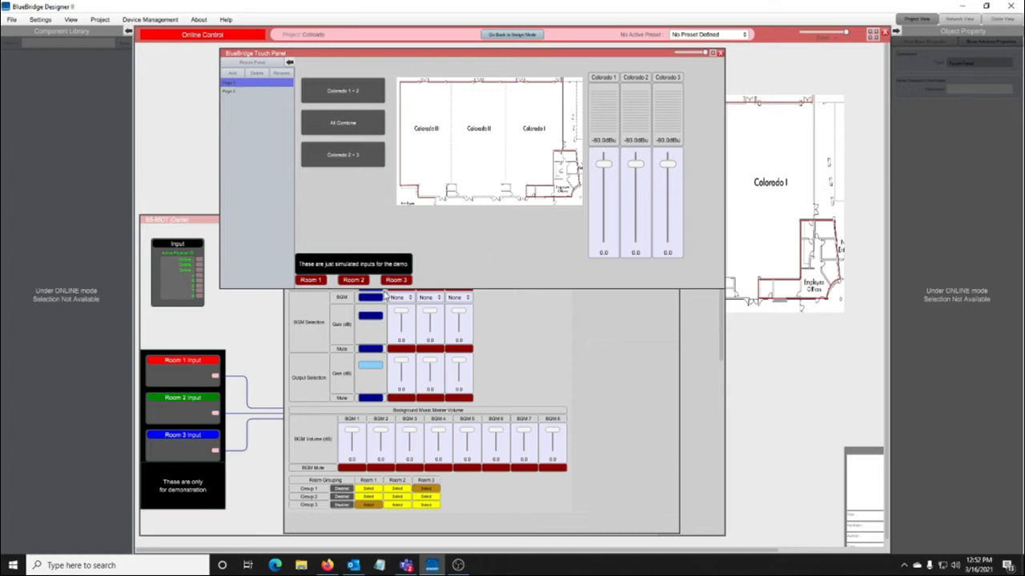
left_click(311, 280)
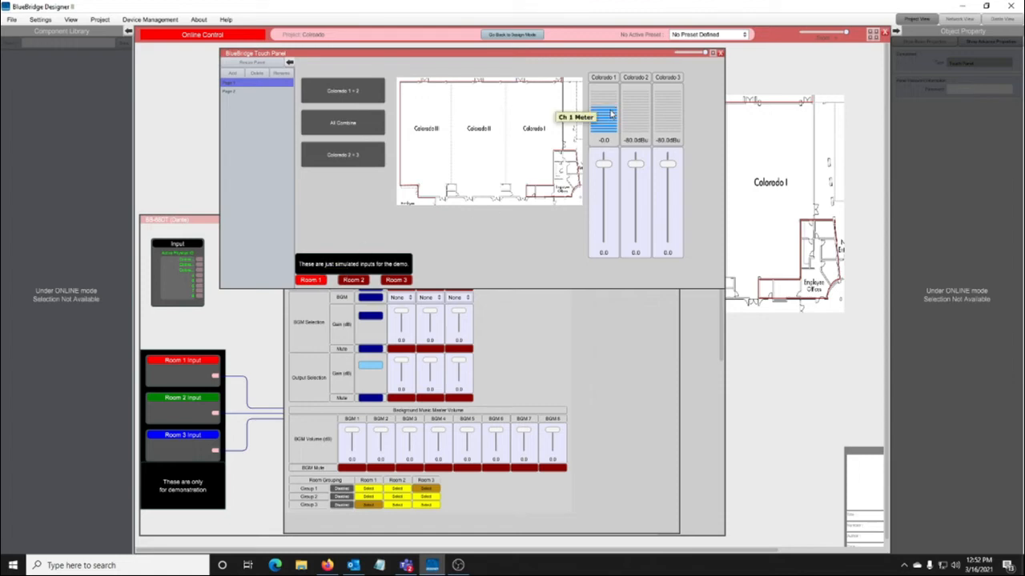
mouse_move(604, 164)
left_mouse_down()
mouse_move(610, 227)
mouse_move(600, 164)
left_mouse_up()
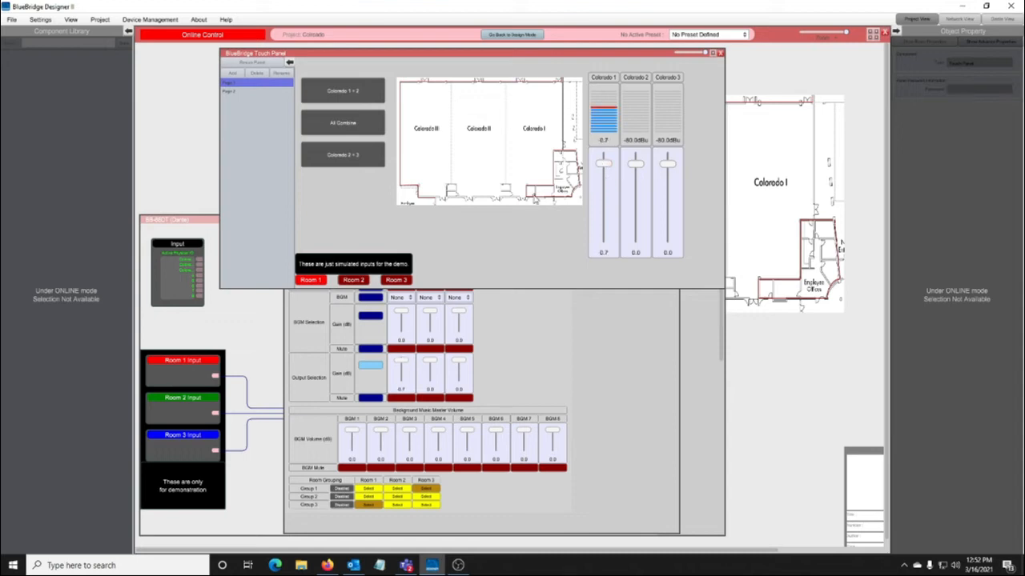
Enable the Colorado 1 + 2 group and switch the simulated Room 1 and Room 2 inputs, leaving only Room 1 on
left_click(344, 93)
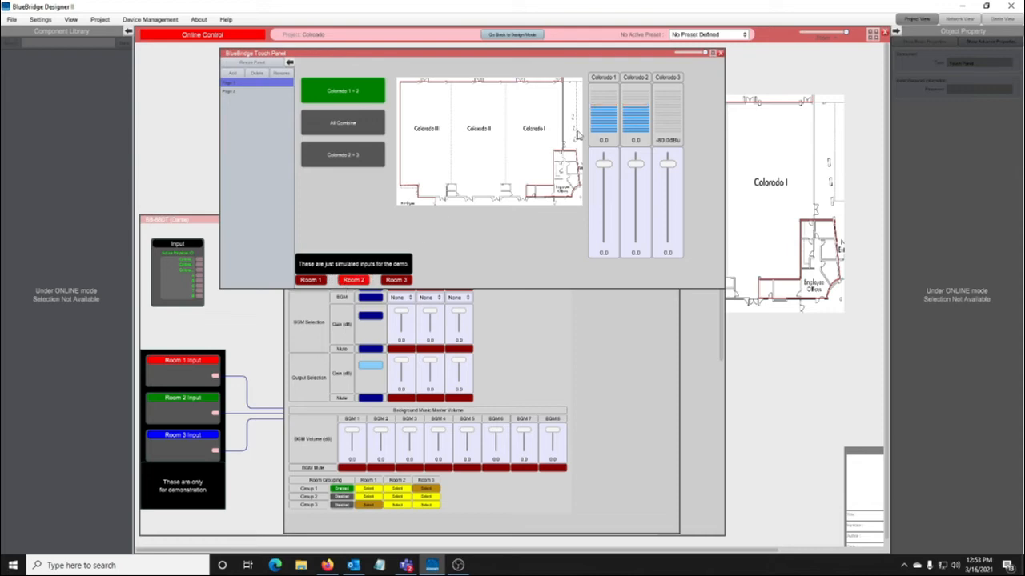
left_click(350, 284)
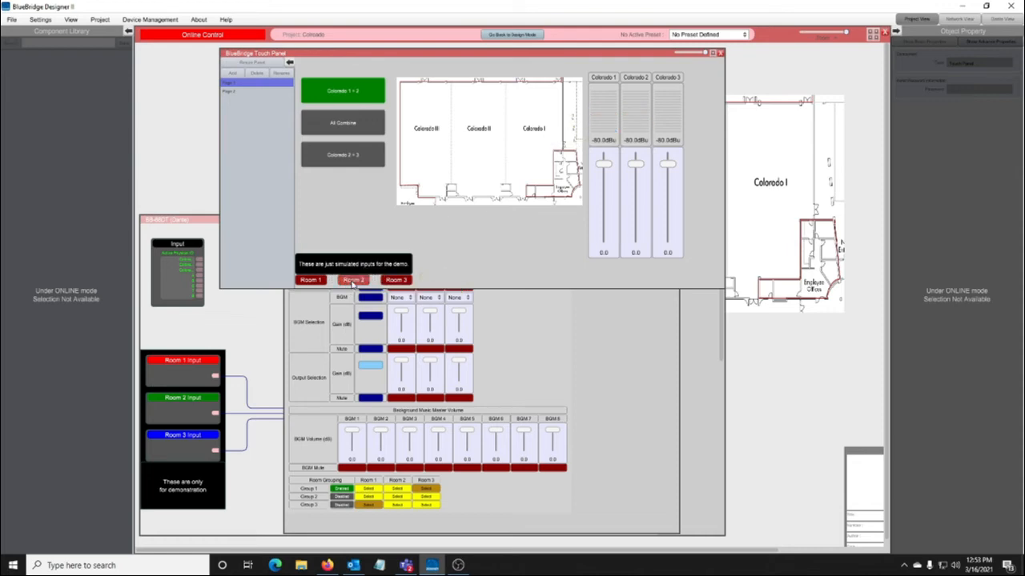
left_click(321, 281)
left_click(355, 281)
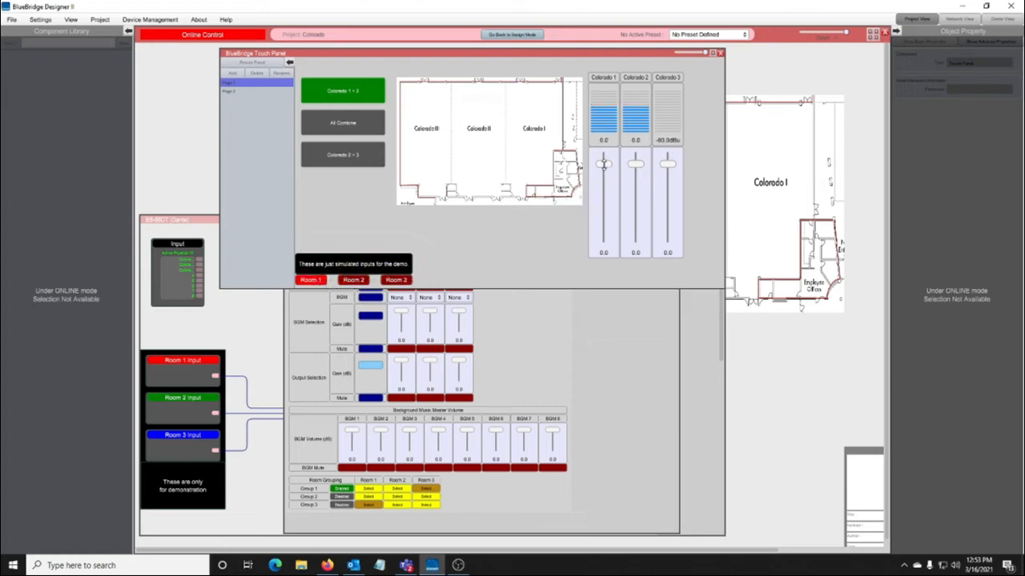
Test the linked Colorado 1 and 2 gains from both the touch panel and the Room Combiner output sliders, ending at -73.2 dB
mouse_move(605, 165)
left_mouse_down()
mouse_move(606, 224)
mouse_move(605, 183)
left_mouse_up()
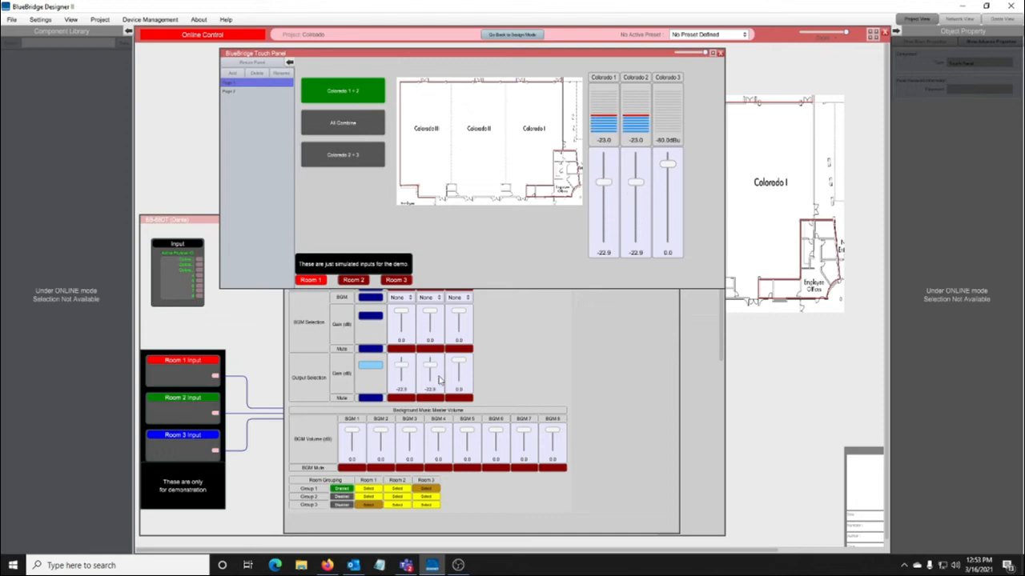
left_click_drag(403, 365, 405, 375)
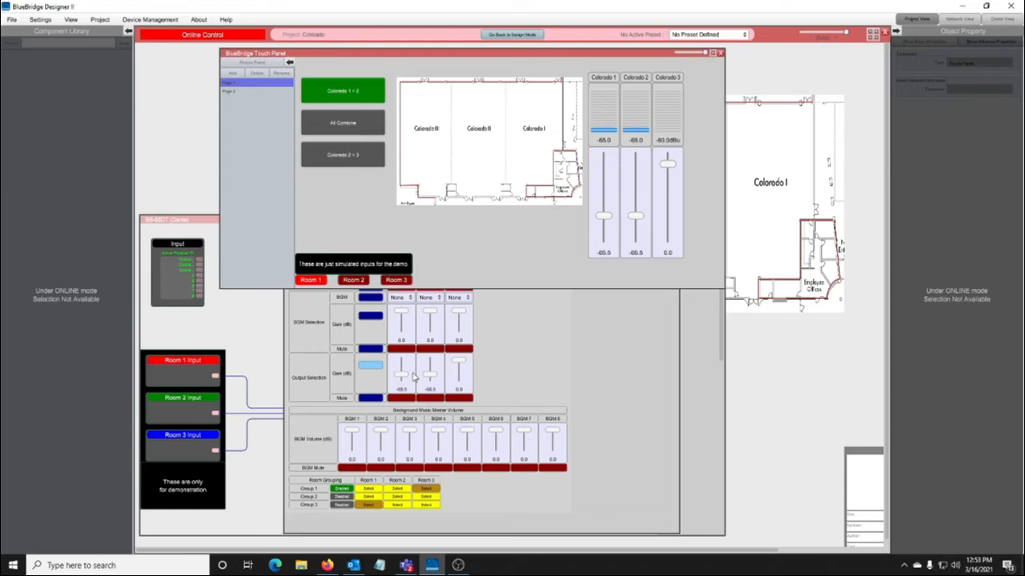
left_click_drag(609, 216, 606, 170)
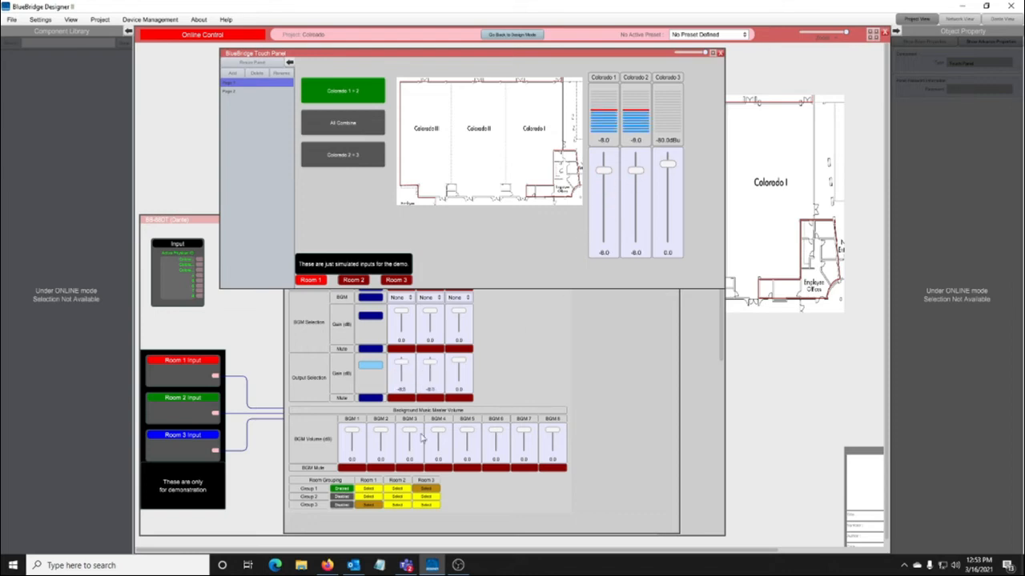
left_click_drag(400, 367, 402, 377)
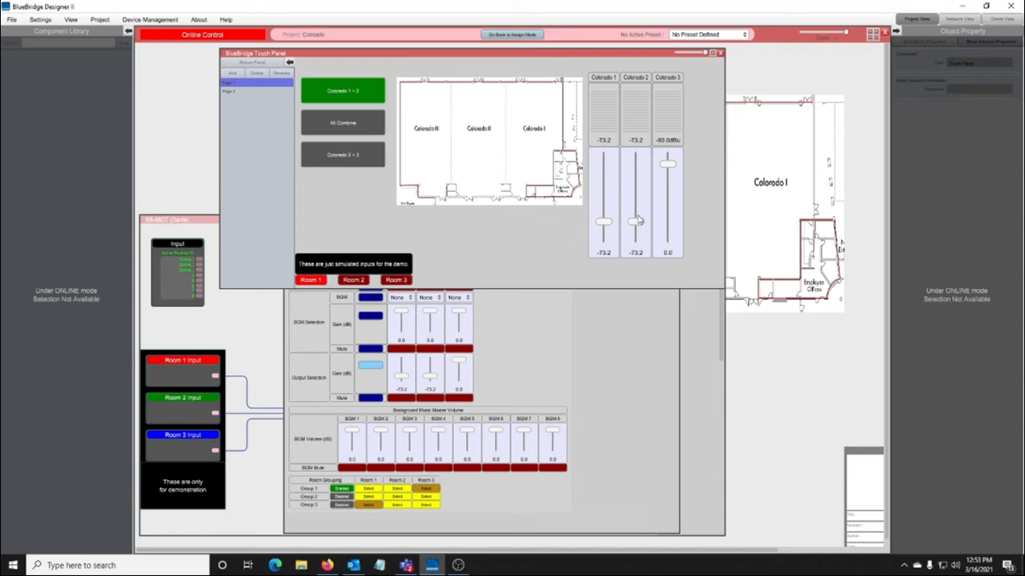
Enable the All Combine group and raise the linked room gains to -27.0 dB with the Colorado 1 slider
left_click(342, 124)
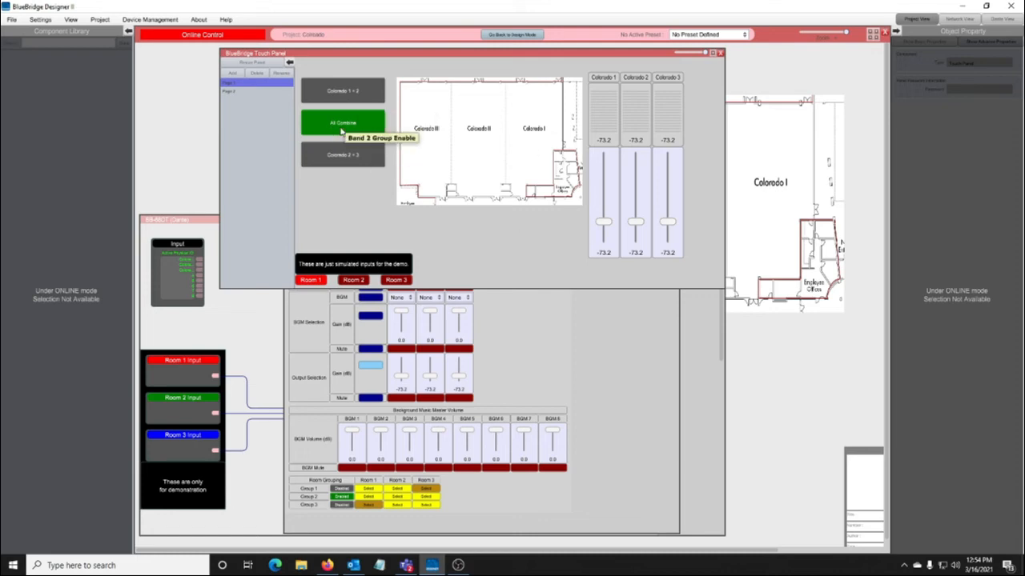
left_click_drag(604, 222, 604, 185)
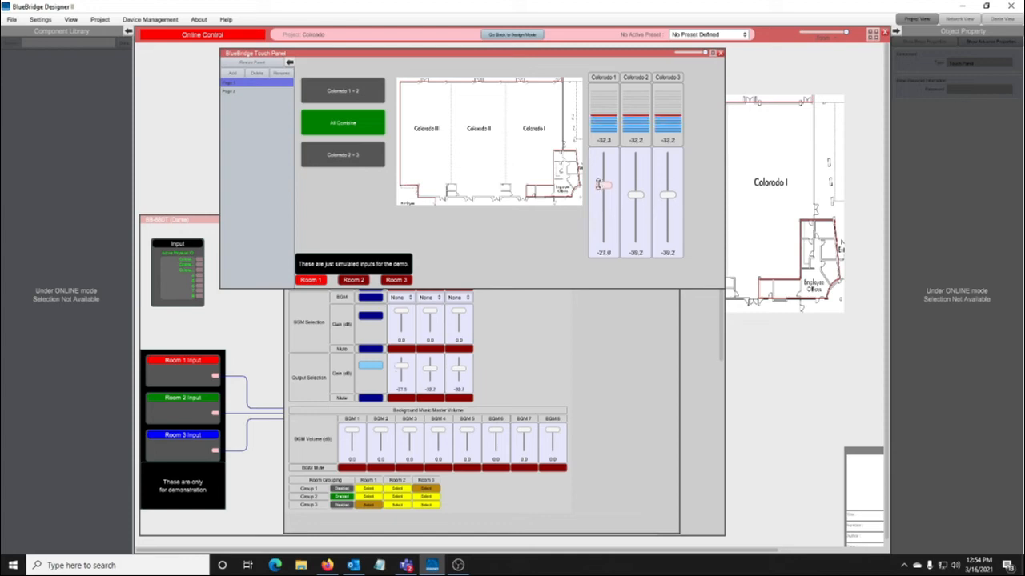
Switch the simulated Room 1, Room 2 and Room 3 inputs to test the combined rooms, leaving only Room 3 on
left_click(358, 282)
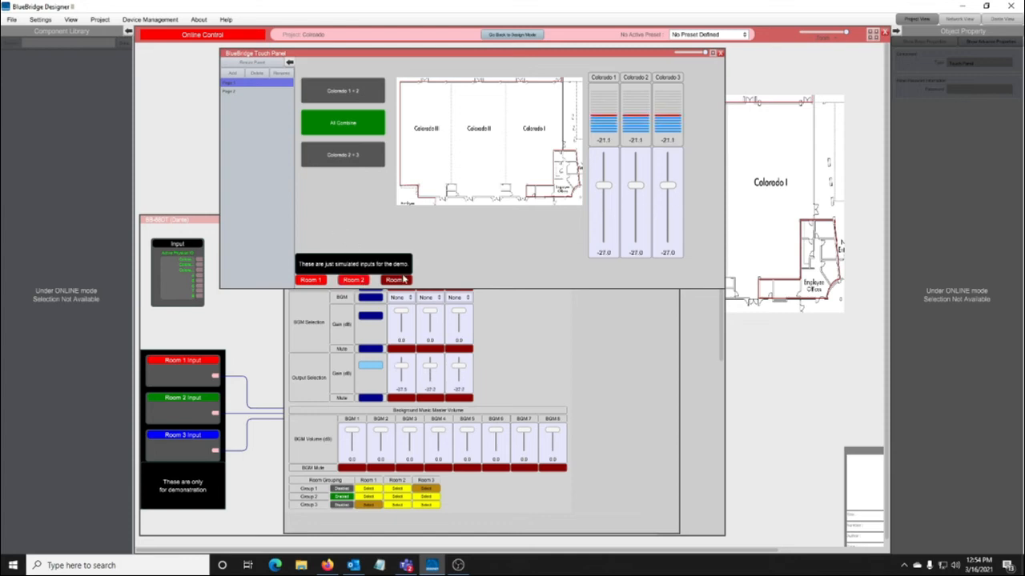
left_click(404, 280)
left_click(311, 283)
left_click(350, 281)
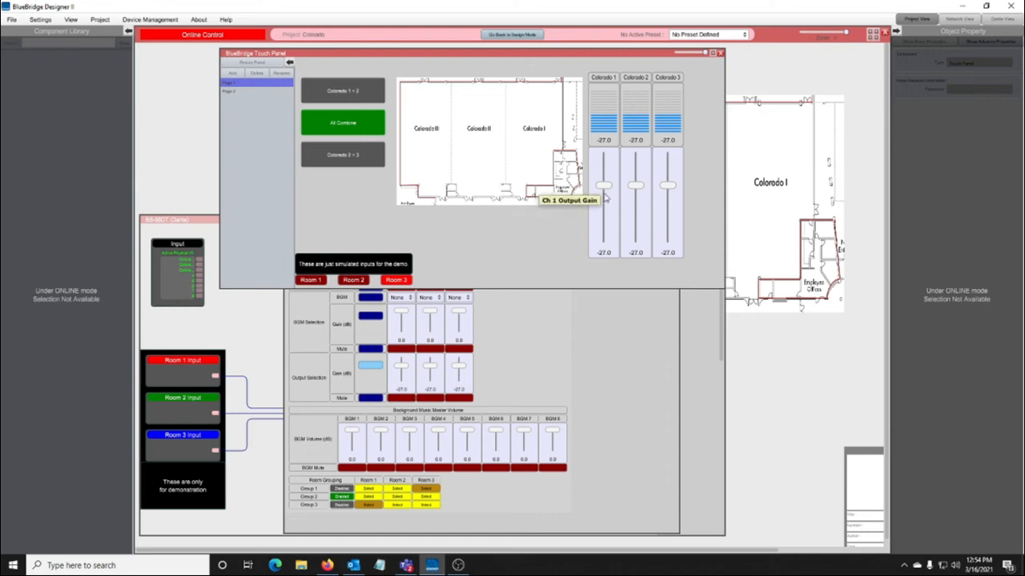
left_click(398, 280)
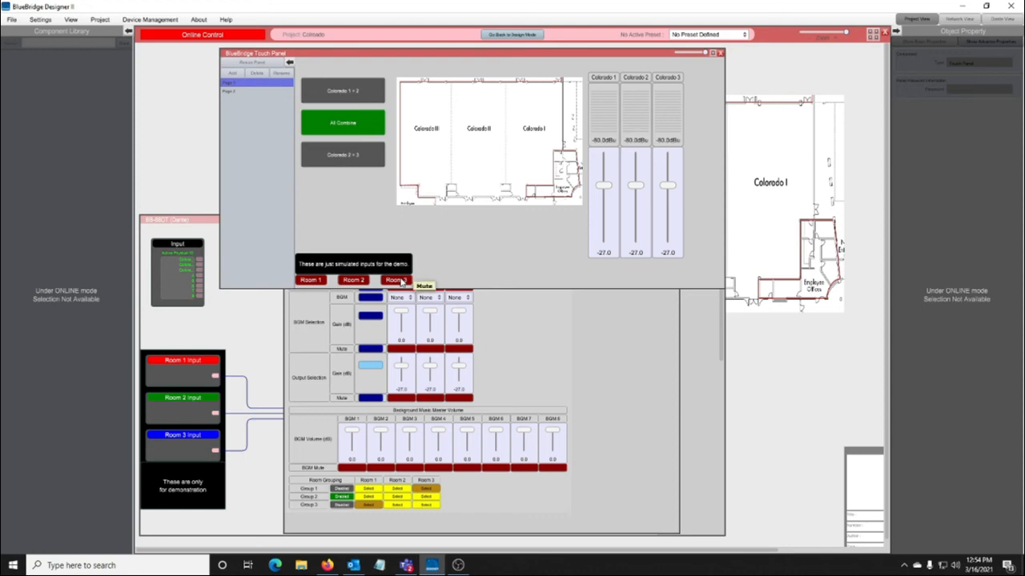
left_click(399, 280)
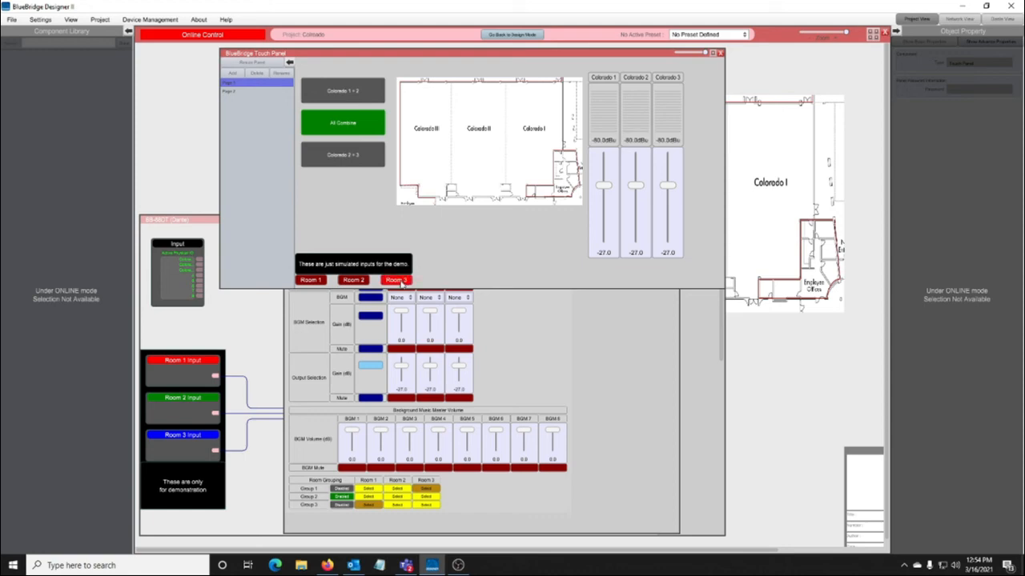
Enable the Colorado 2 + 3 group, set its gain to -10.8 dB and Colorado 1 to -35.8 dB, leaving only the Room 1 input on
left_click(340, 160)
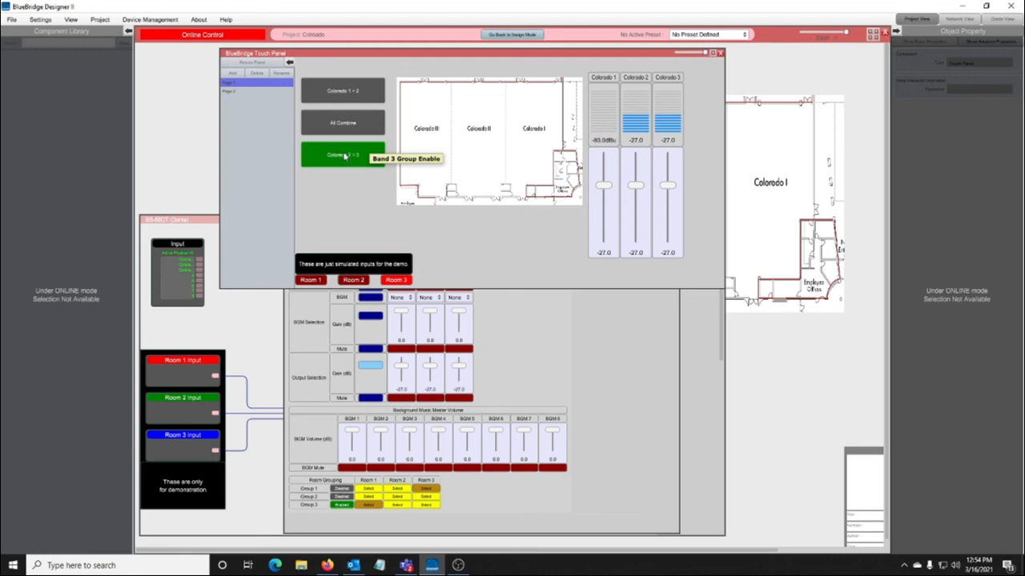
left_click_drag(639, 187, 606, 192)
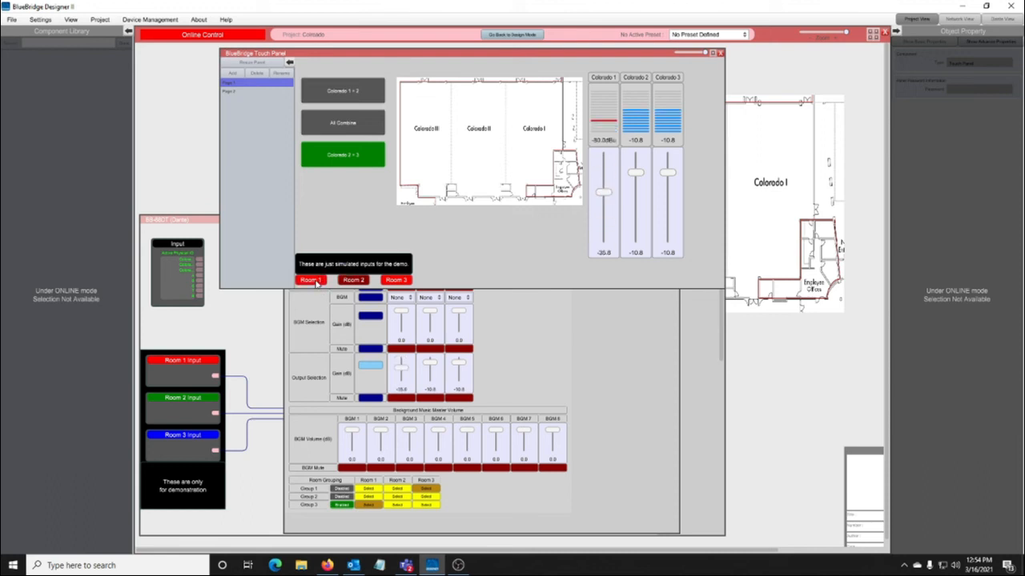
left_click(393, 281)
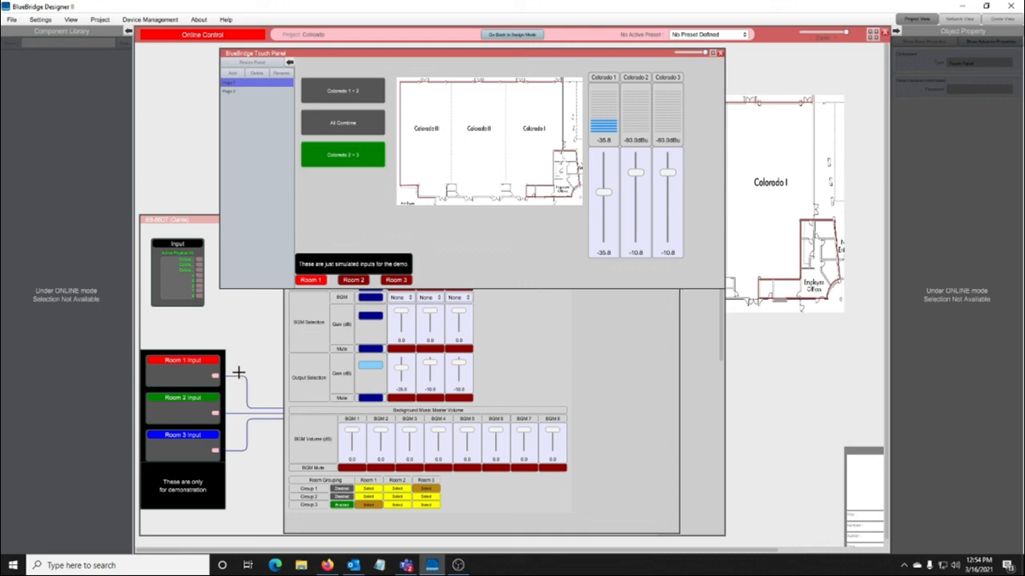
In the Room Combiner, enable the BGM control link and set Room 1's background music source to BGM 2
left_click(202, 225)
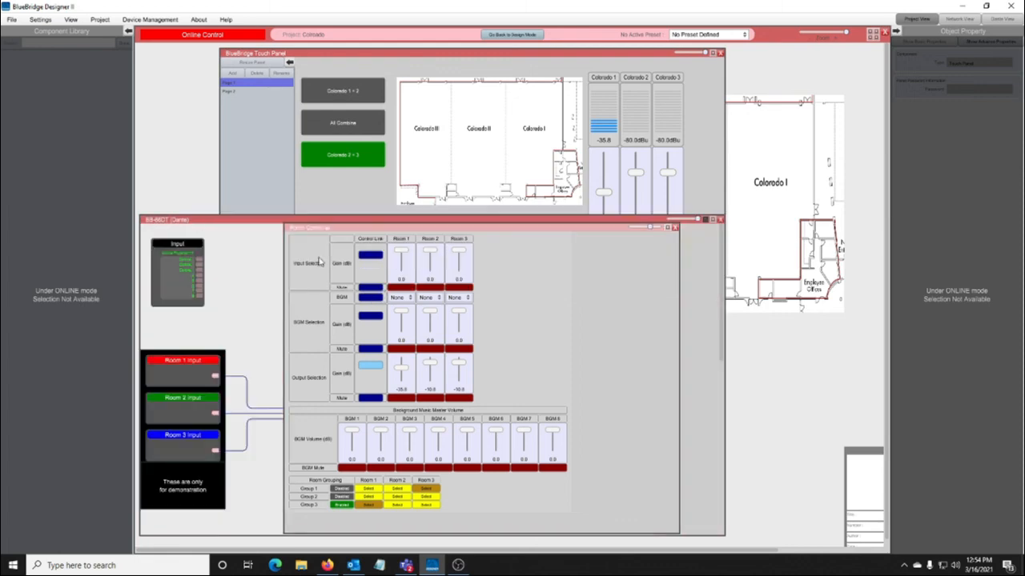
left_click(401, 298)
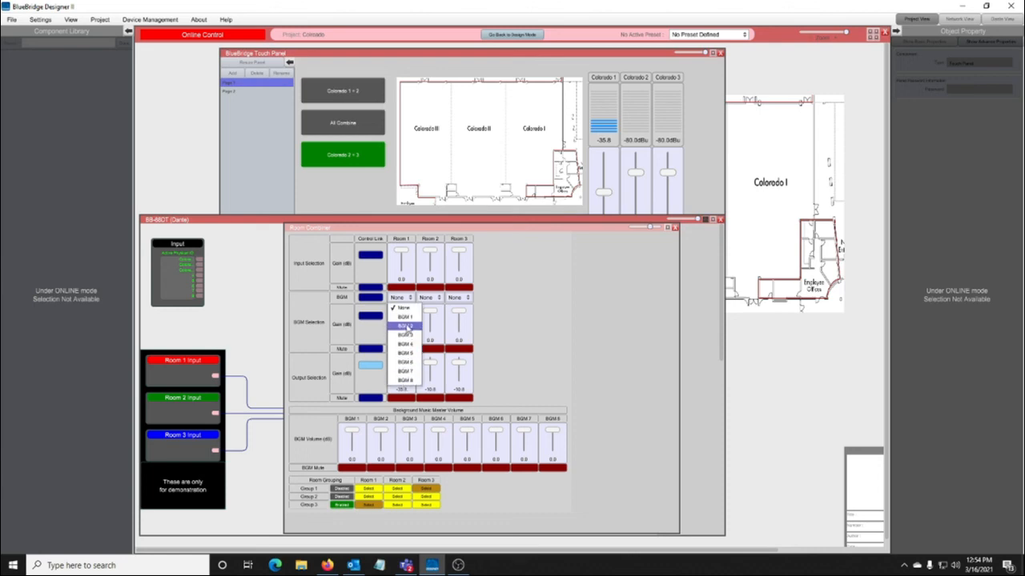
left_click(436, 300)
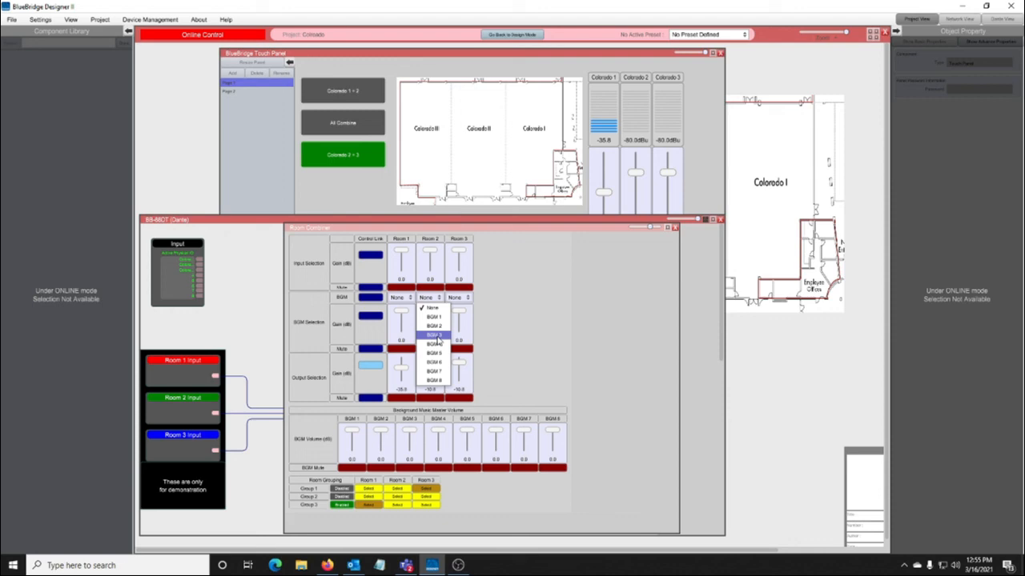
left_click(372, 300)
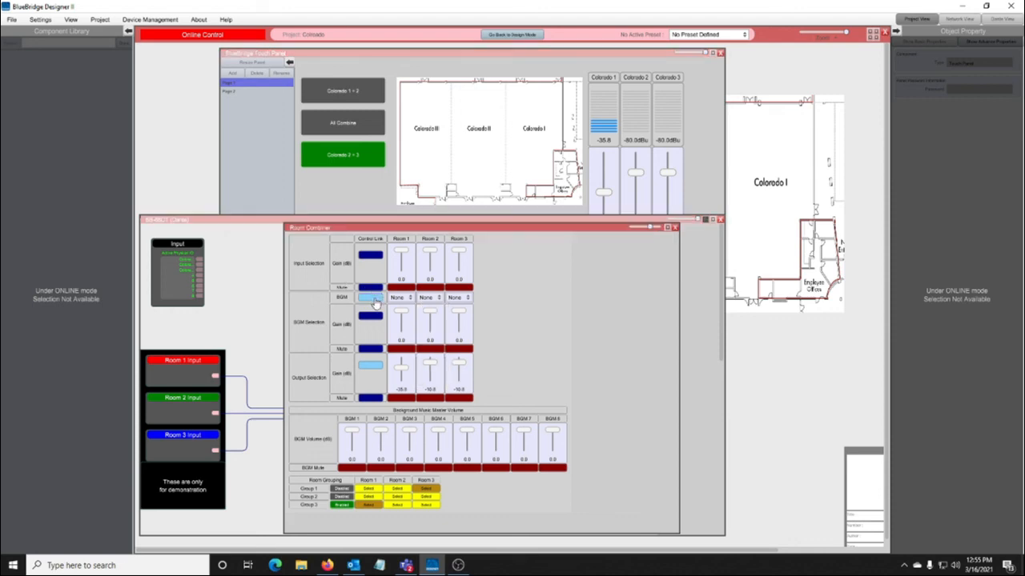
left_click(401, 297)
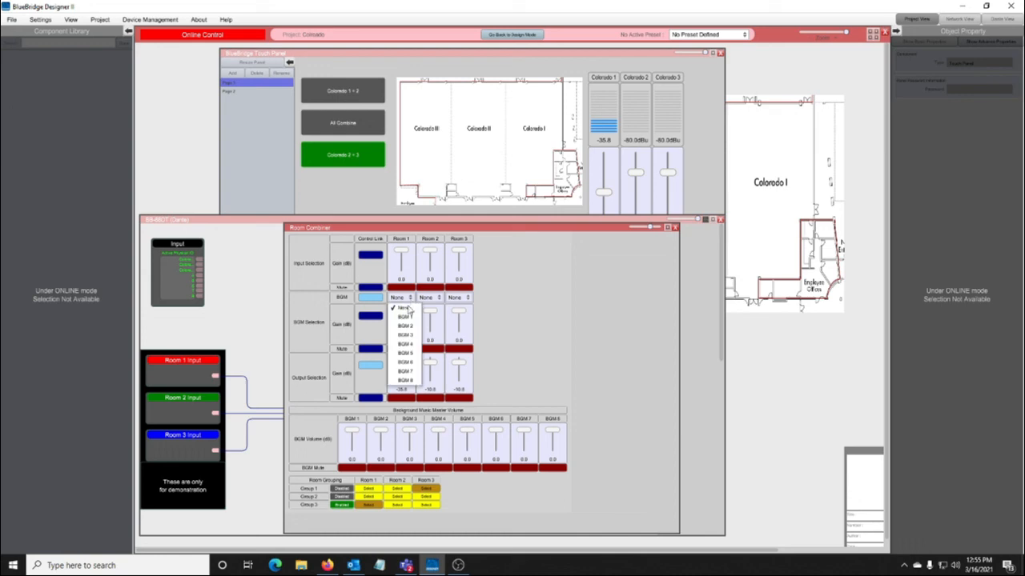
left_click(405, 327)
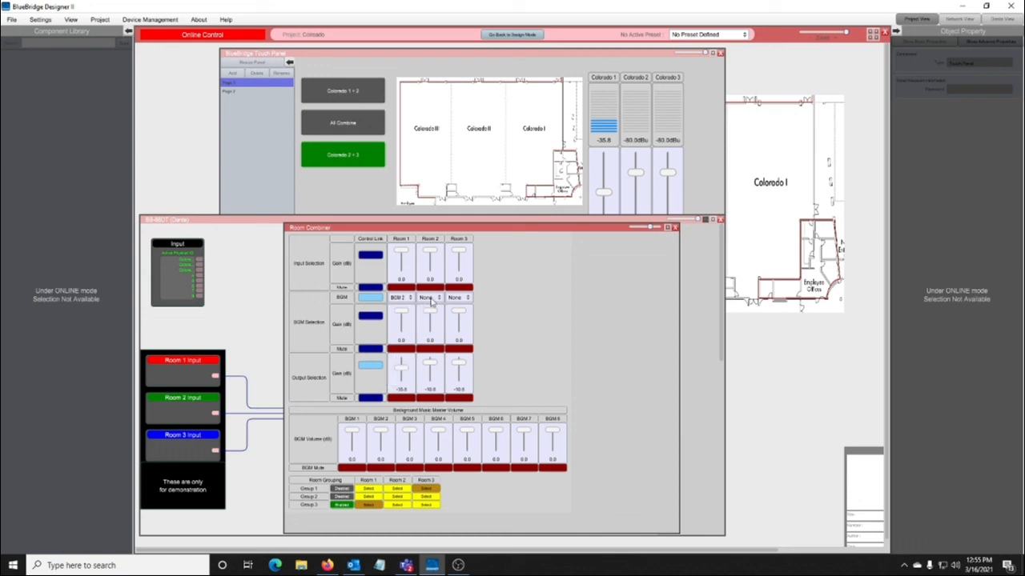